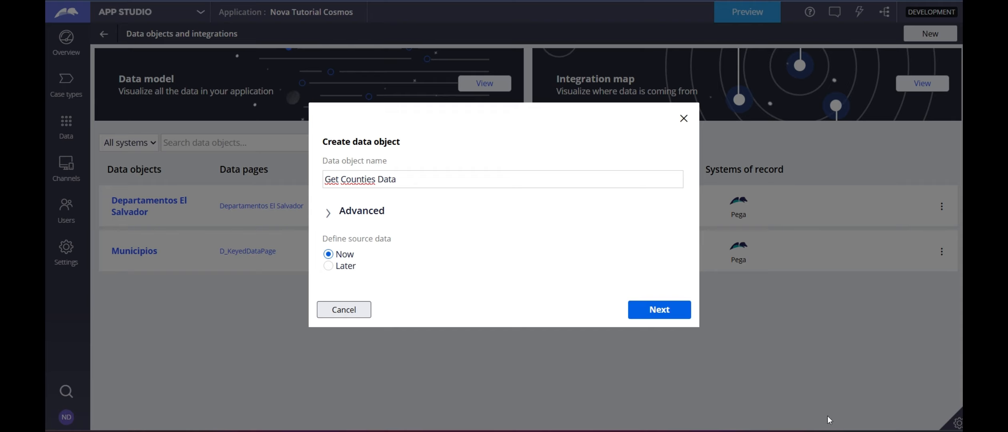
# Advance the new 'Get Counties Data' object to Connection details and bring up the System choices.
pyautogui.click(657, 318)
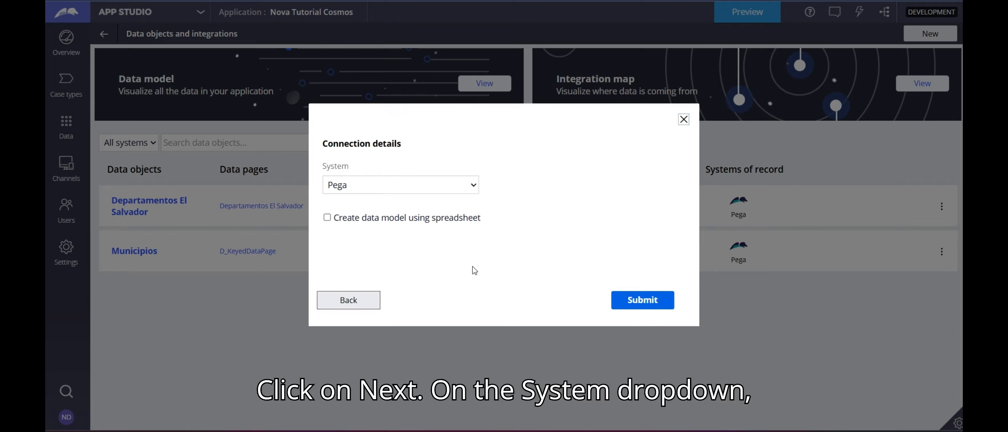
pyautogui.click(382, 186)
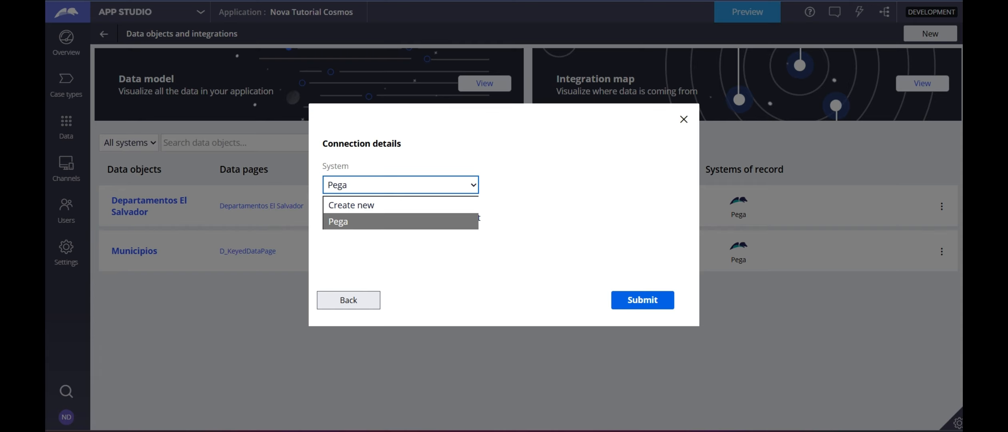
# Create a new system of record named 'Get Countries API'.
pyautogui.click(373, 205)
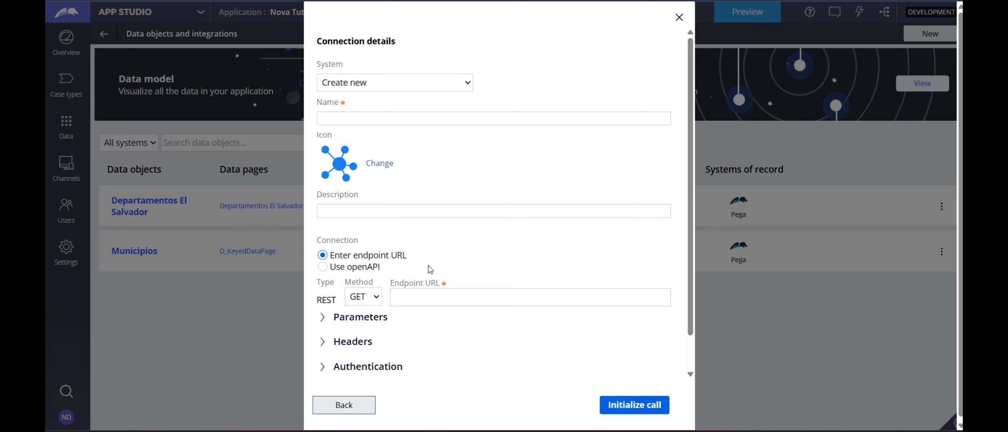
pyautogui.click(358, 118)
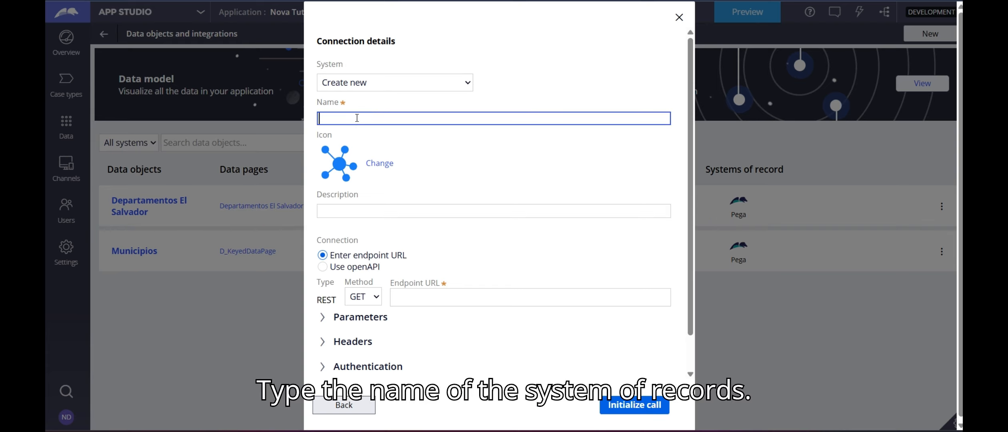
pyautogui.write('GEt')
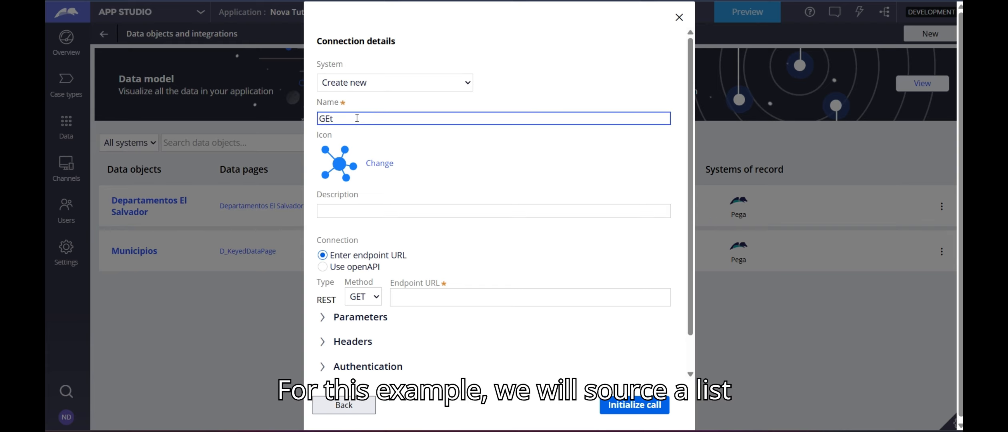
pyautogui.press('BackSpace')
pyautogui.press('BackSpace')
pyautogui.write('et')
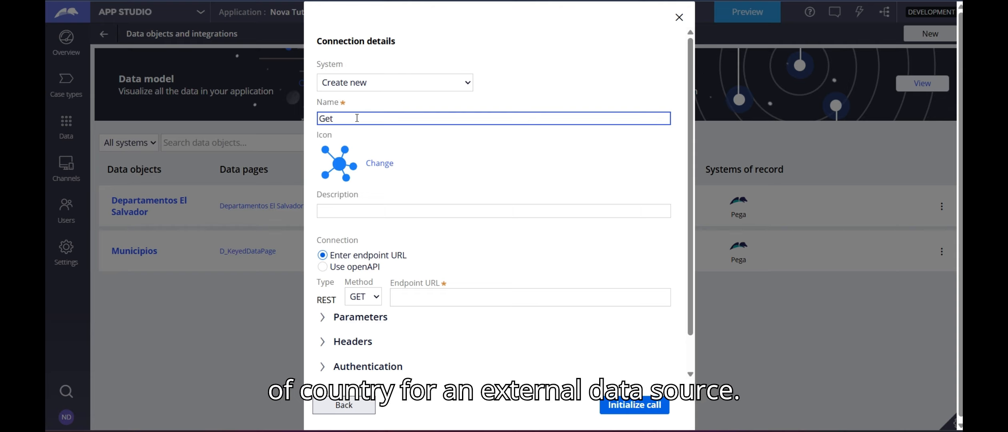
pyautogui.write(' Countries')
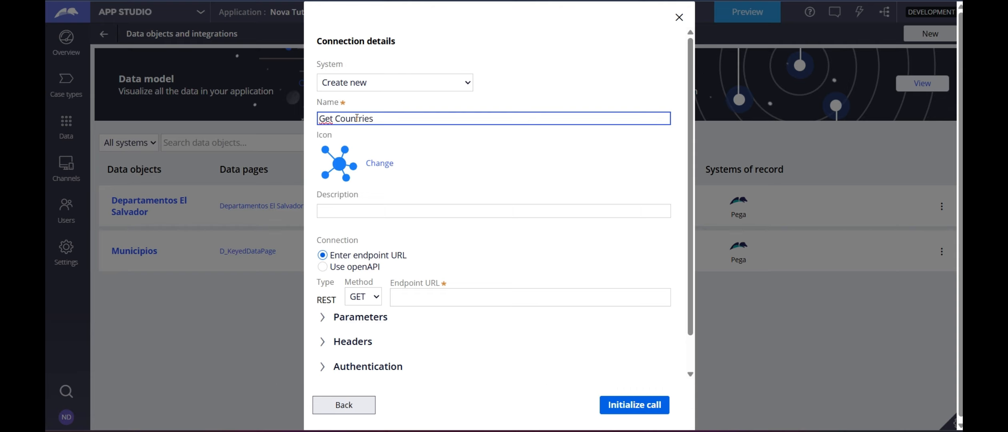
pyautogui.write(' API')
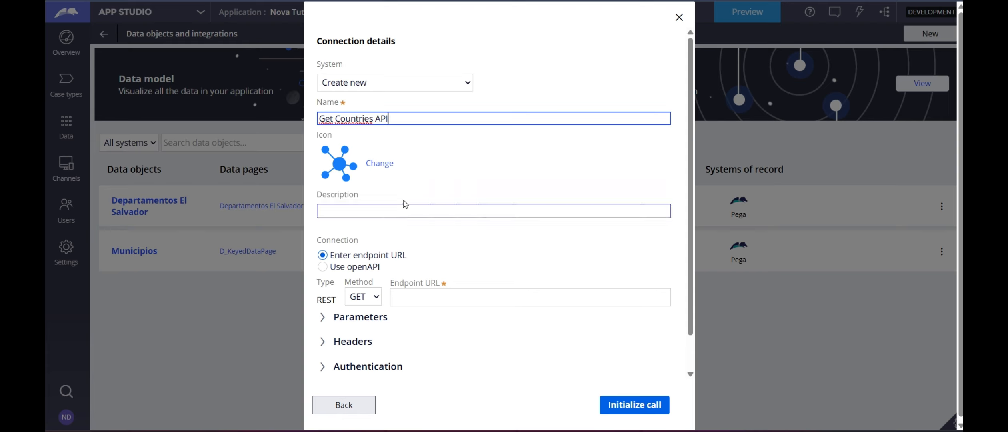
pyautogui.press('Tab')
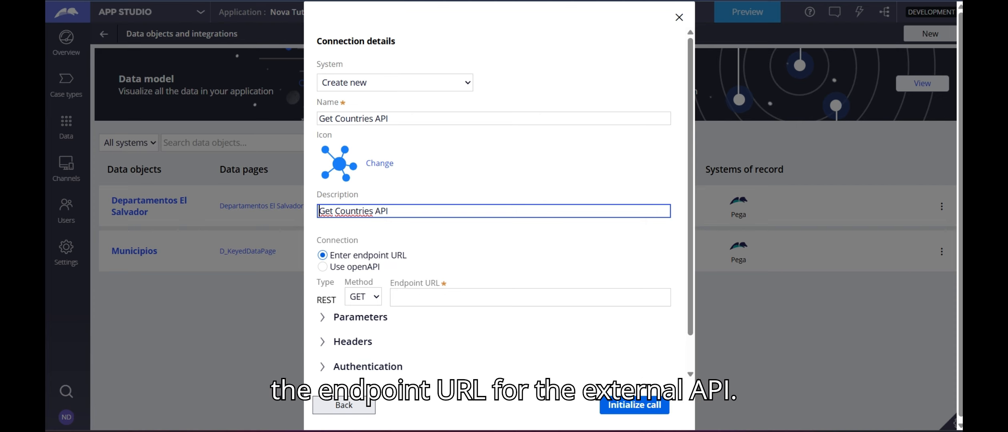
pyautogui.click(404, 300)
pyautogui.write('https://www.apicountries.com/countries')
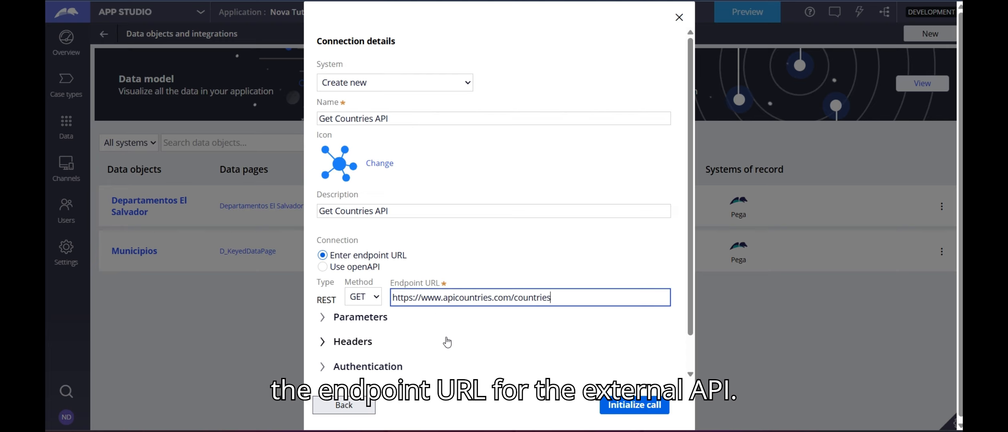
pyautogui.click(572, 261)
pyautogui.scroll(-3, 567, 259)
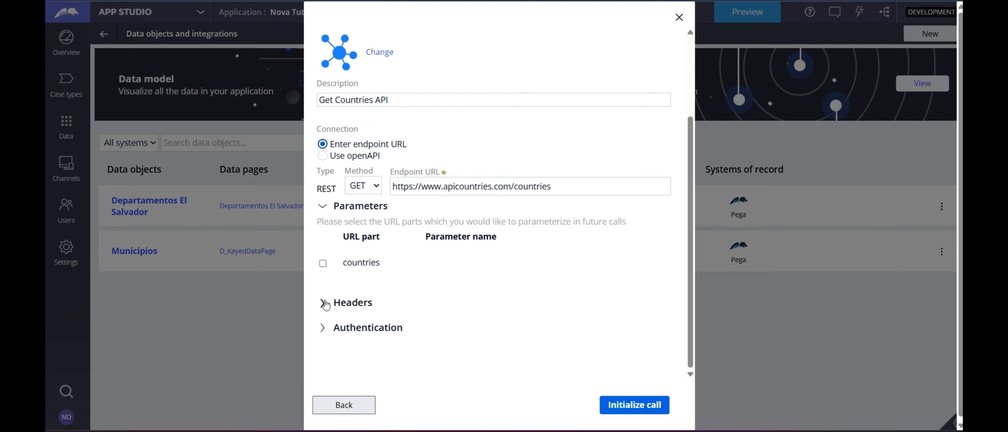
pyautogui.click(323, 262)
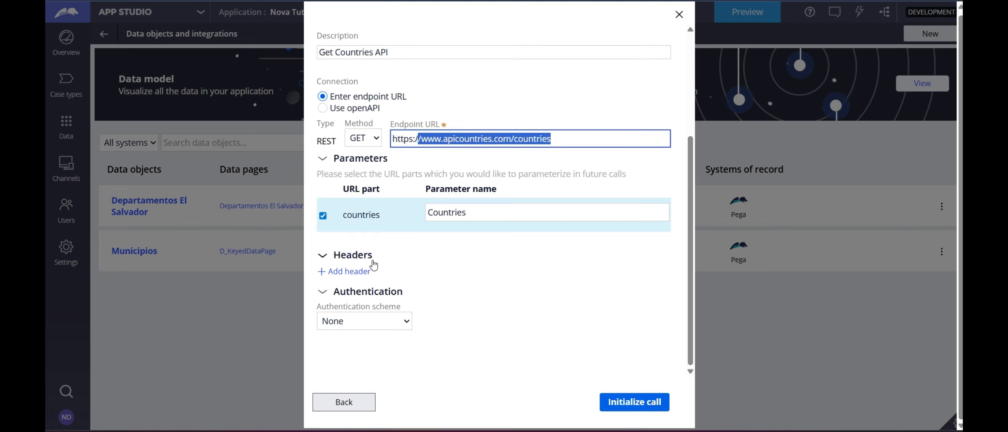
pyautogui.click(615, 401)
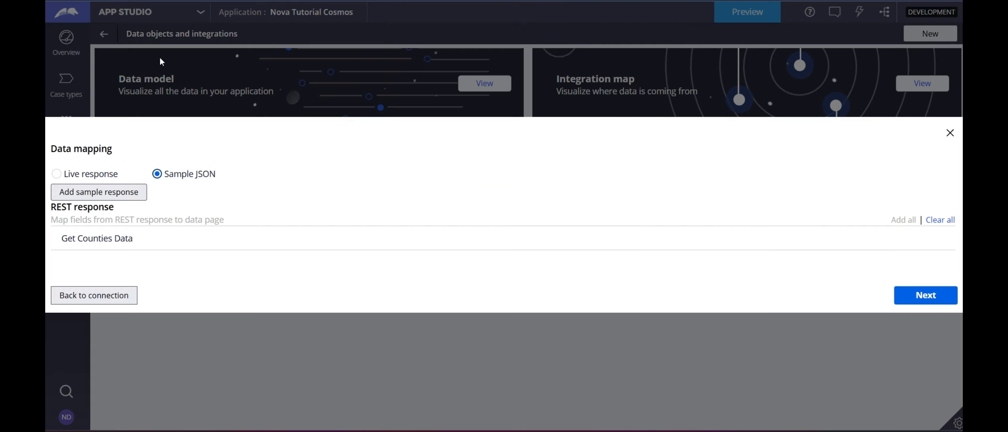
pyautogui.click(58, 174)
# Add alpha2Code and alpha3Code from the live response to the mapping alongside name, then proceed.
pyautogui.scroll(-9, 279, 203)
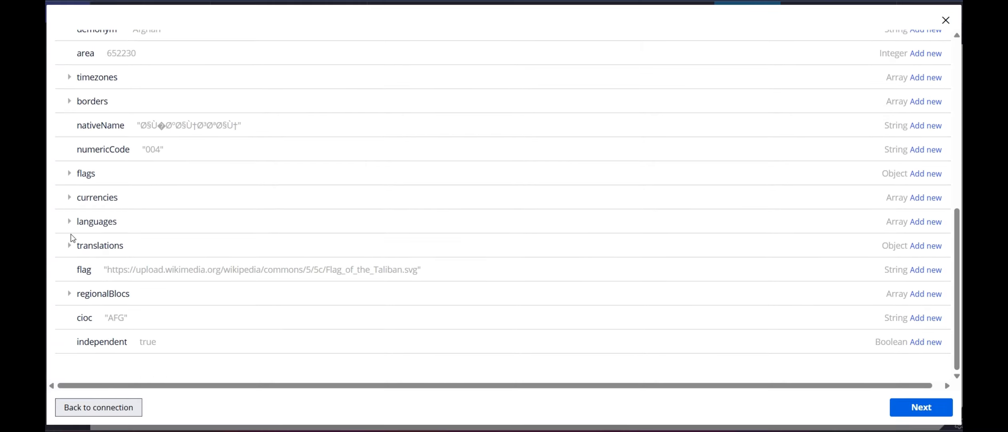
pyautogui.scroll(10, 529, 258)
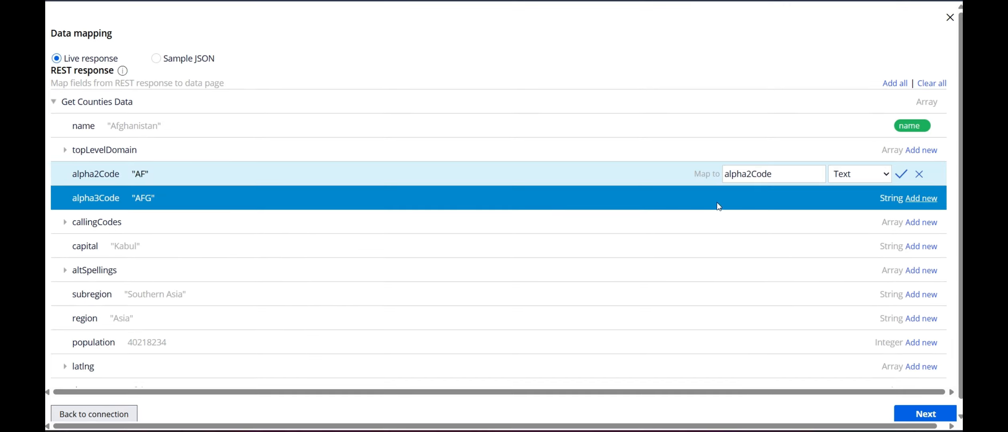
pyautogui.click(903, 175)
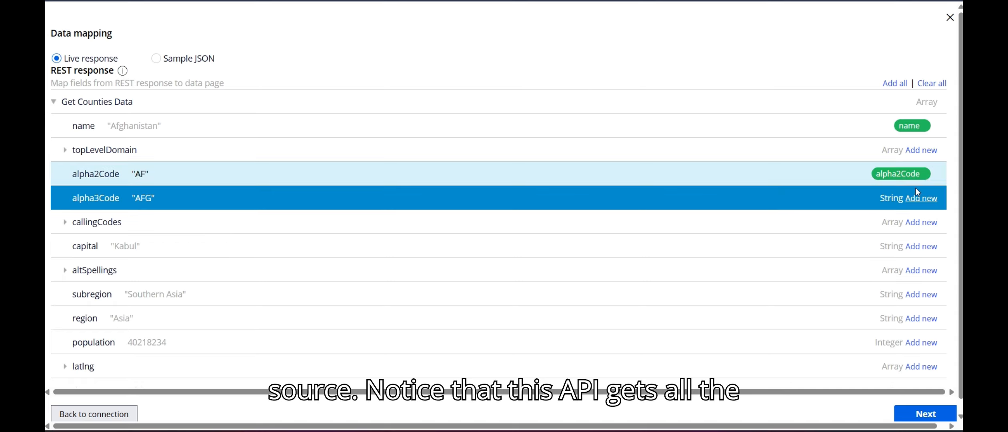
pyautogui.click(920, 198)
pyautogui.click(904, 198)
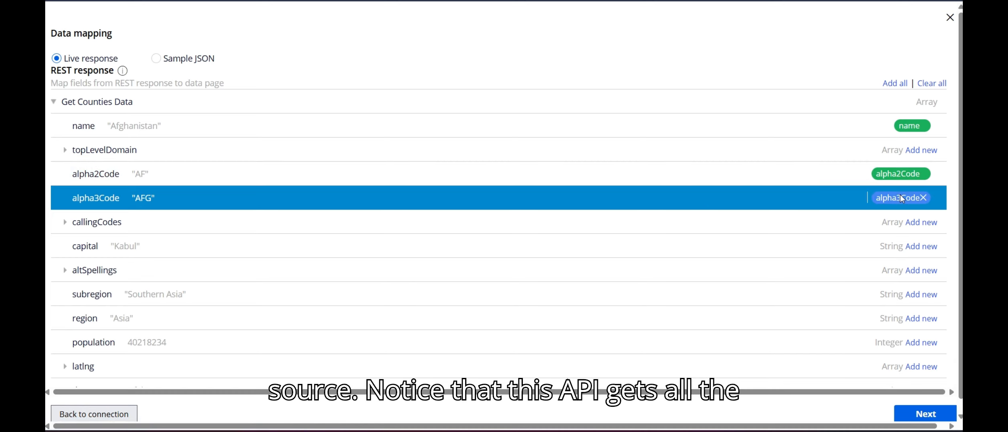
pyautogui.scroll(-8, 666, 279)
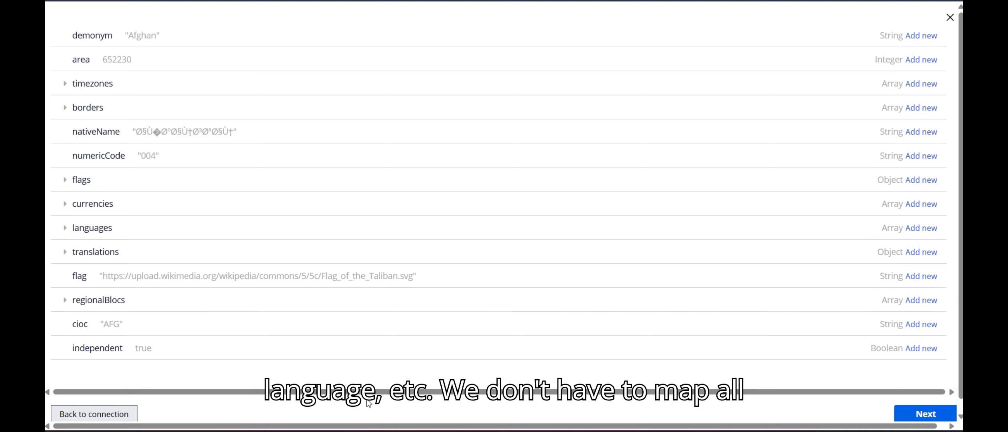
pyautogui.scroll(8, 823, 241)
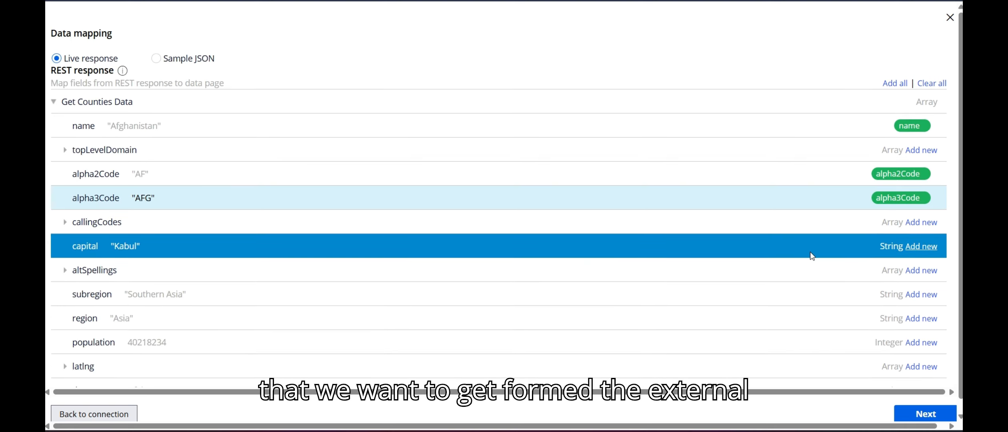
pyautogui.click(927, 419)
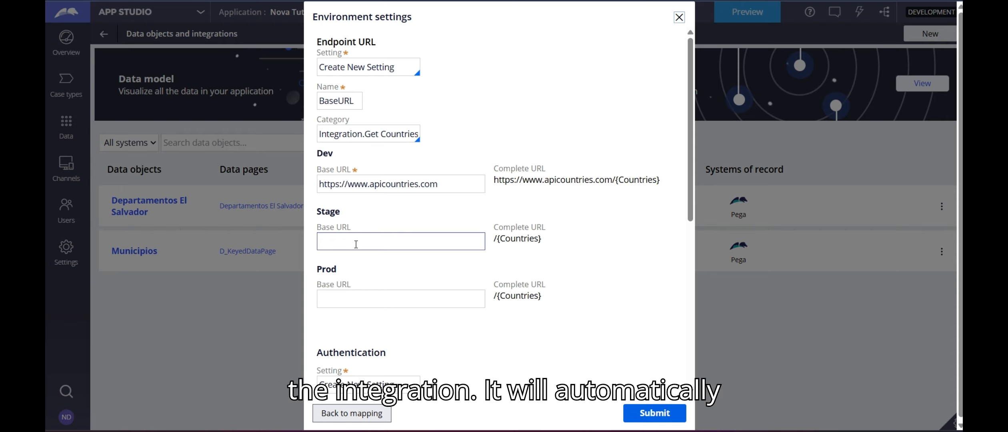
# Keep the default Endpoint URL and Authentication settings and submit to create Get Counties Data.
pyautogui.scroll(-5, 351, 277)
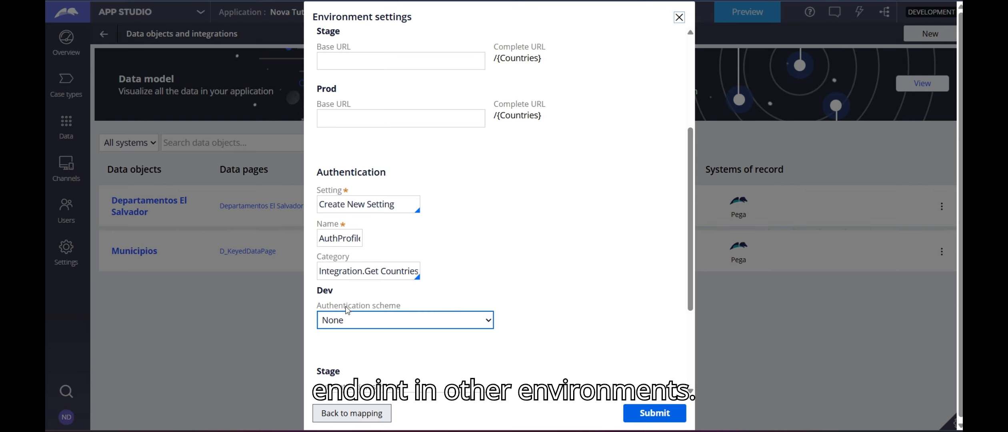
pyautogui.scroll(-4, 344, 268)
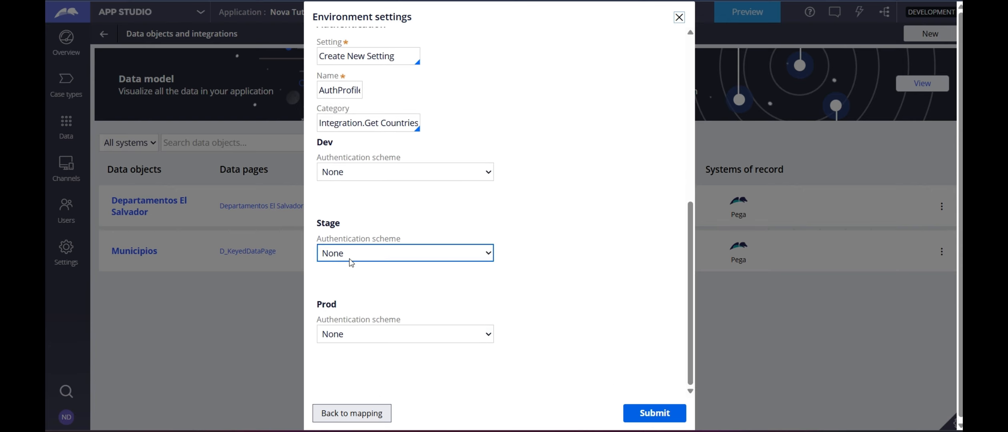
pyautogui.scroll(5, 556, 210)
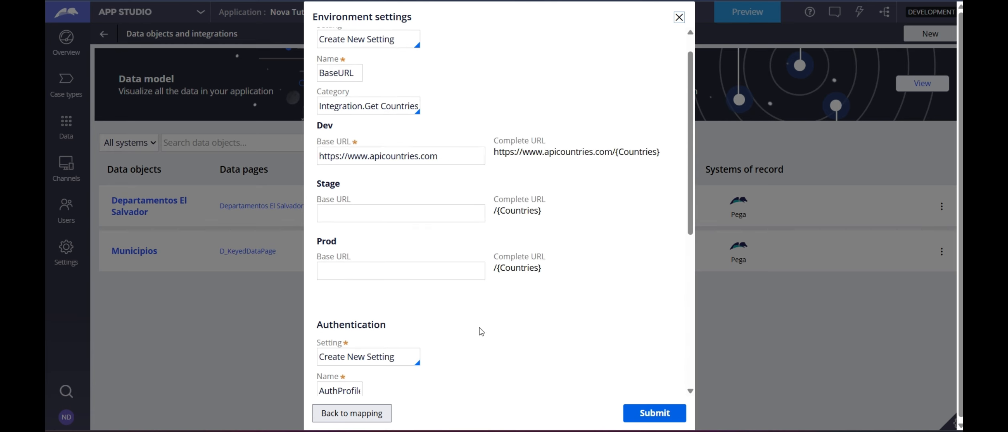
pyautogui.scroll(1, 478, 327)
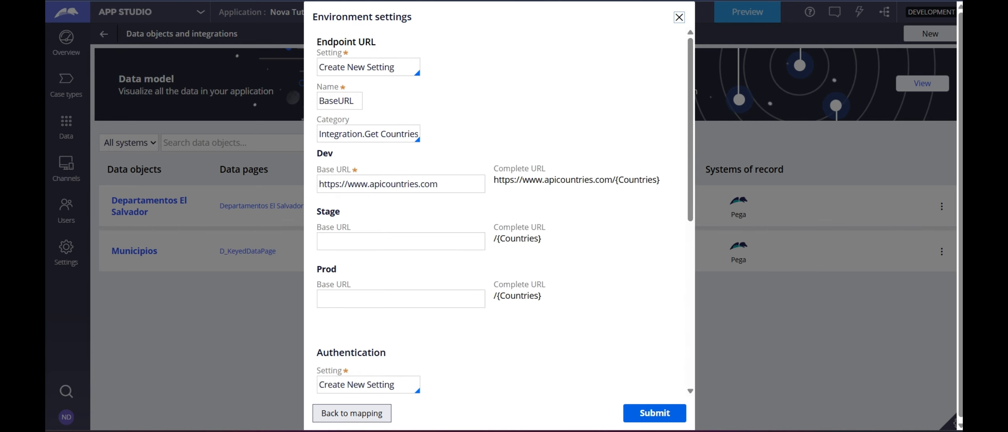
pyautogui.scroll(-4, 535, 315)
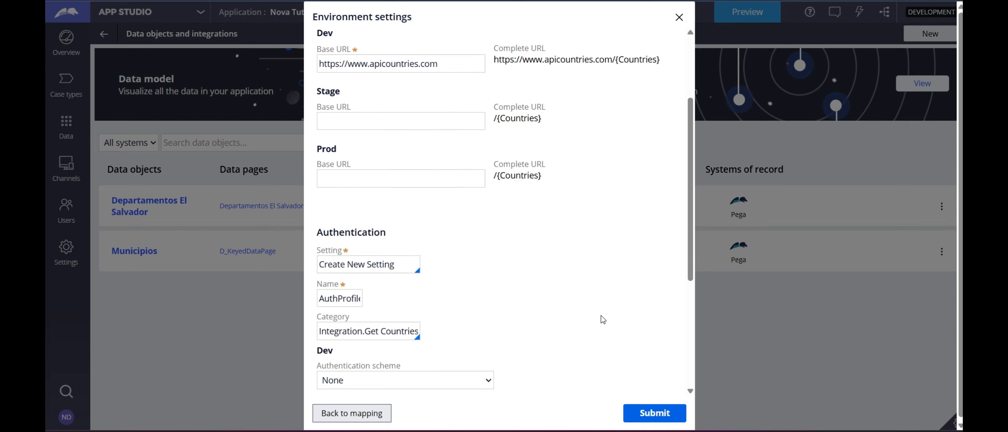
pyautogui.click(668, 416)
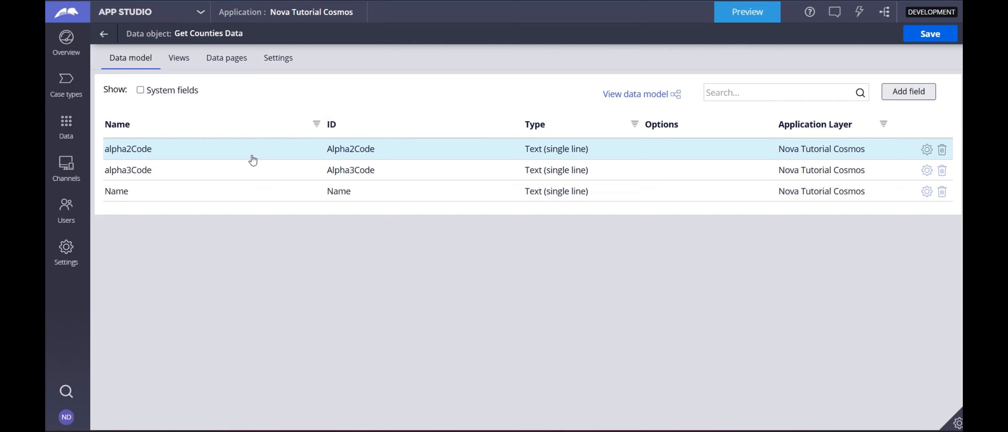
# Check the List Get Counties Data page under Get Counties Data's data pages, then switch to Dev Studio.
pyautogui.click(103, 36)
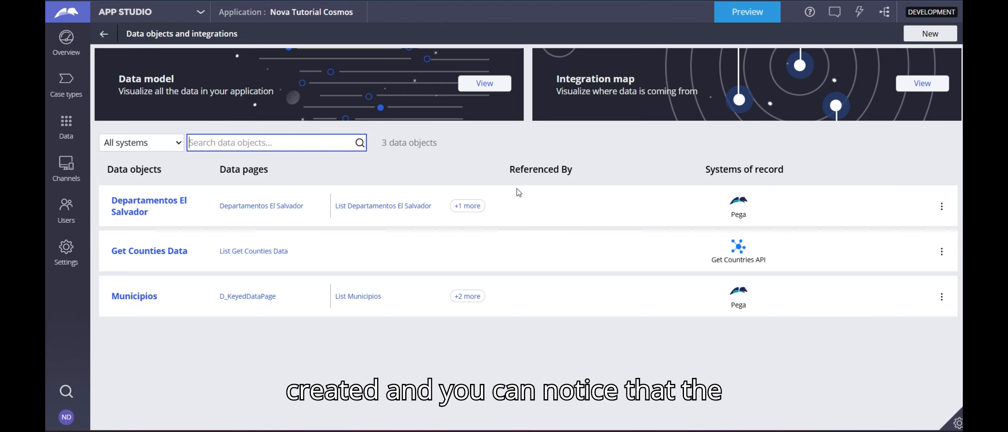
pyautogui.click(737, 233)
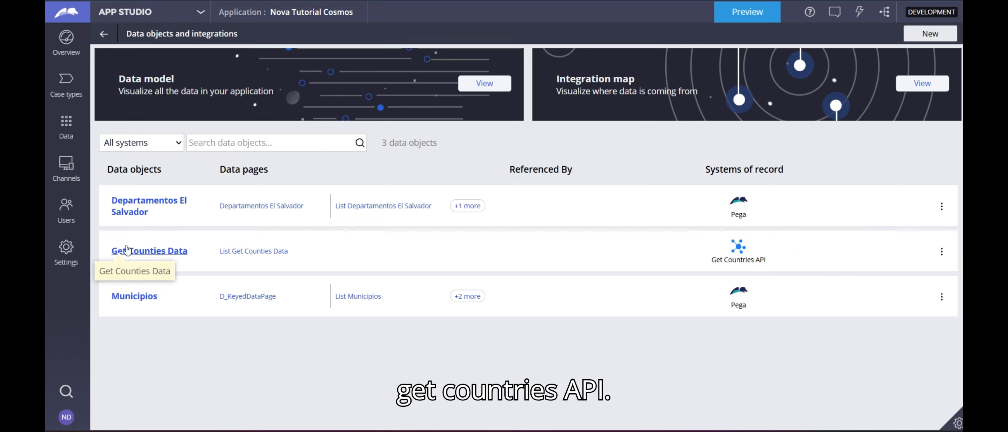
pyautogui.click(155, 258)
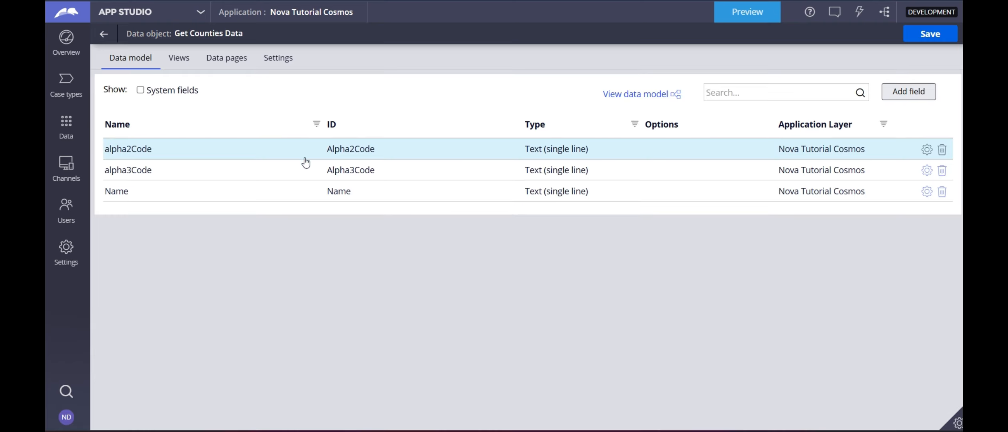
pyautogui.click(217, 68)
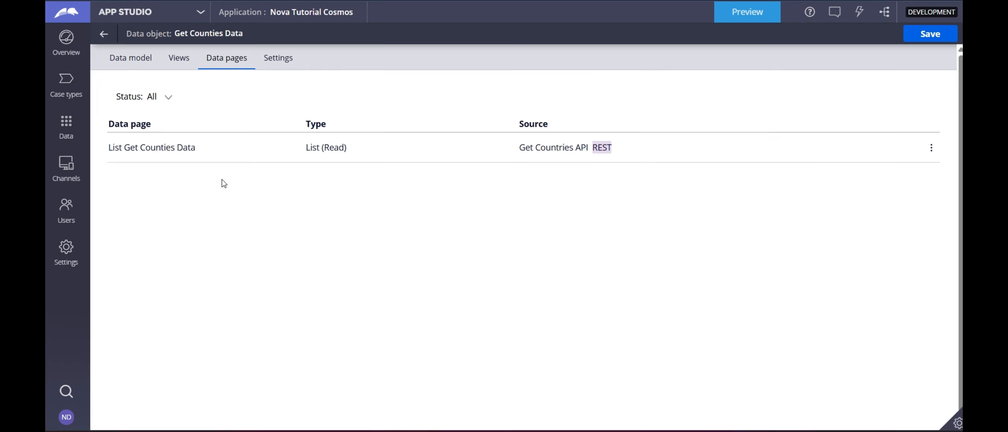
pyautogui.click(178, 147)
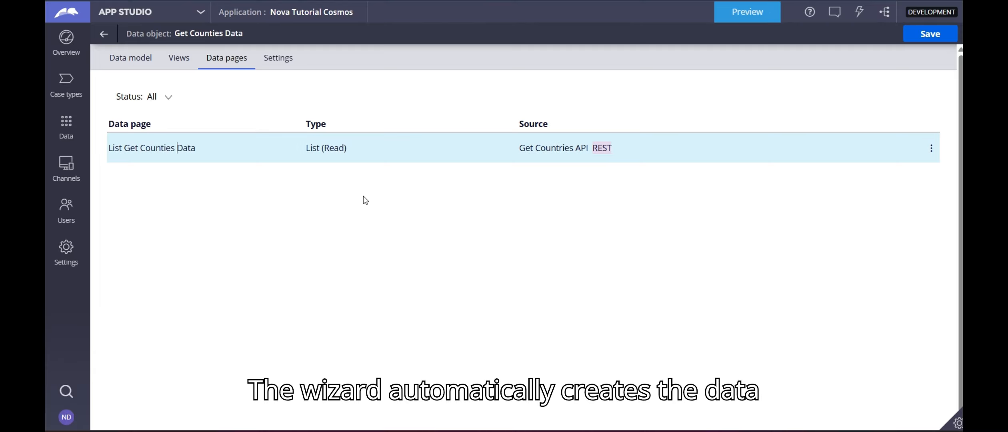
pyautogui.click(200, 12)
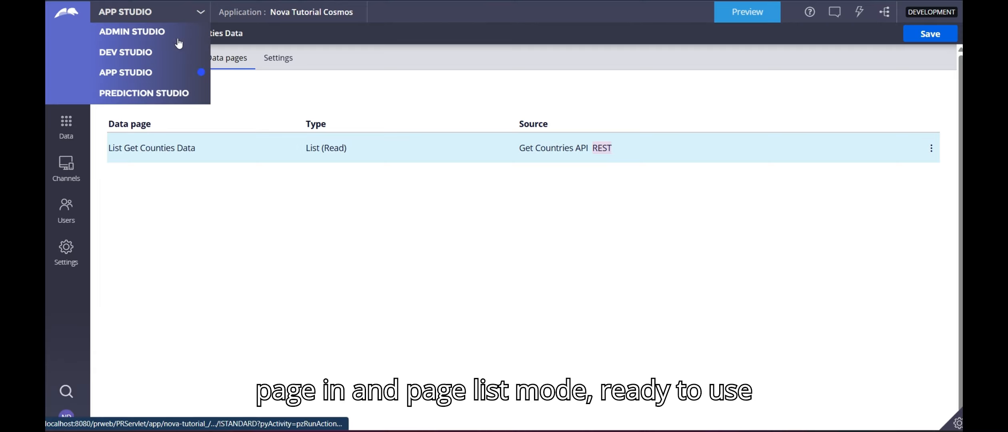
pyautogui.click(136, 51)
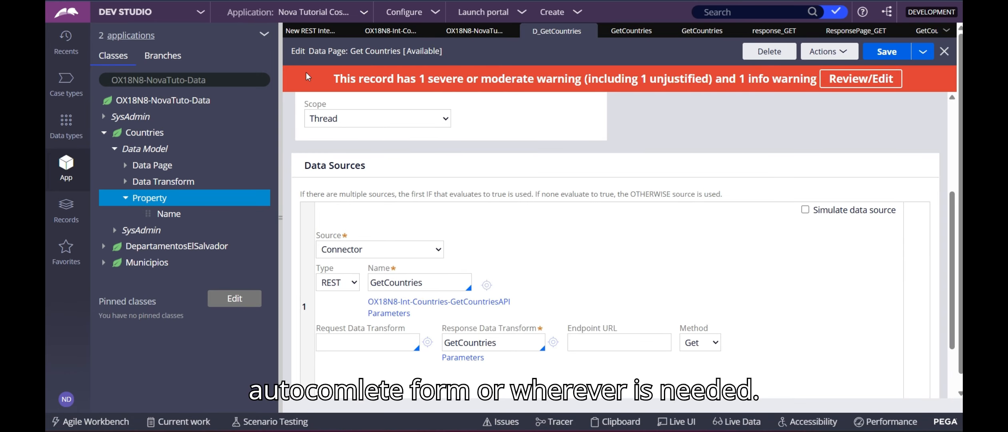
# Close all record tabs and open the List Get Counties Data page from Data types.
pyautogui.click(947, 33)
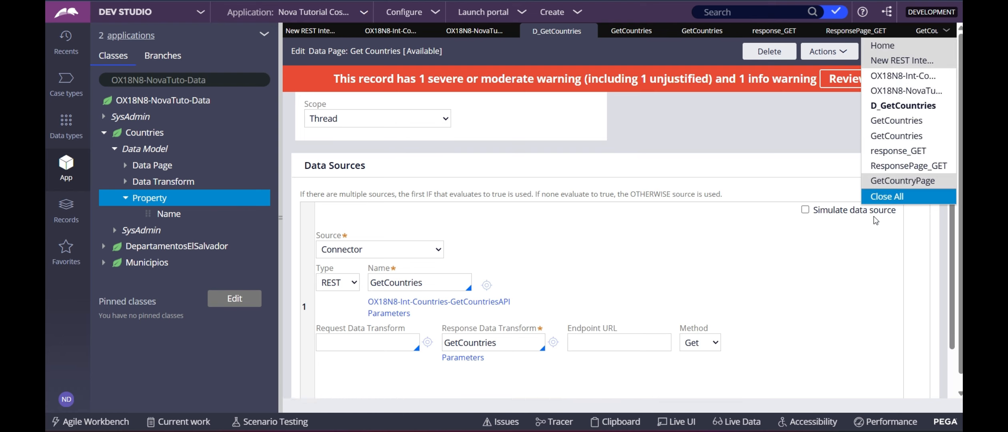
pyautogui.click(880, 197)
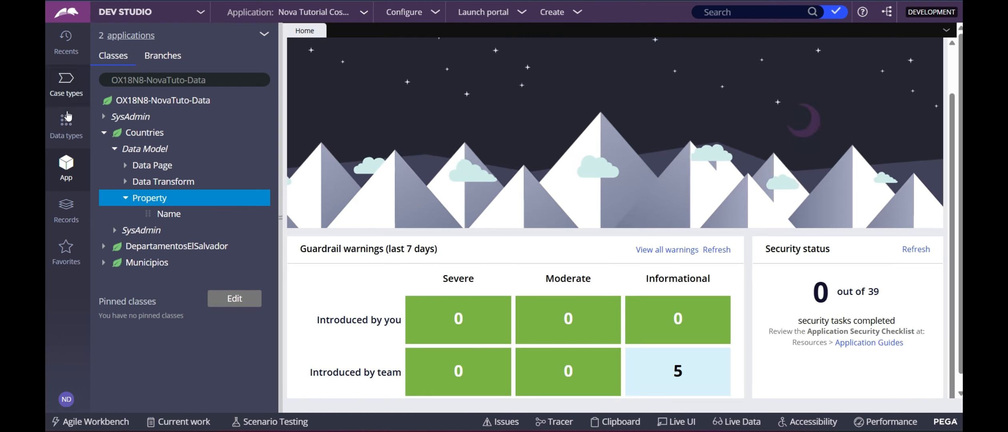
pyautogui.click(66, 127)
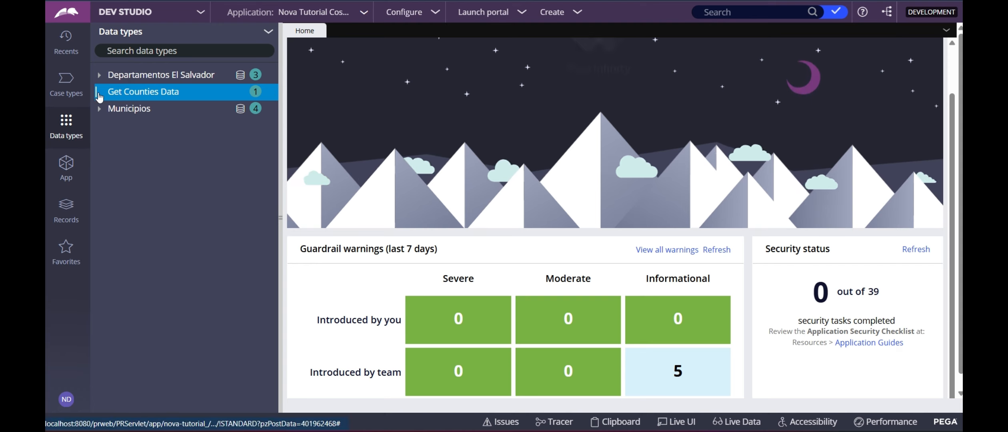
pyautogui.click(99, 93)
pyautogui.click(134, 109)
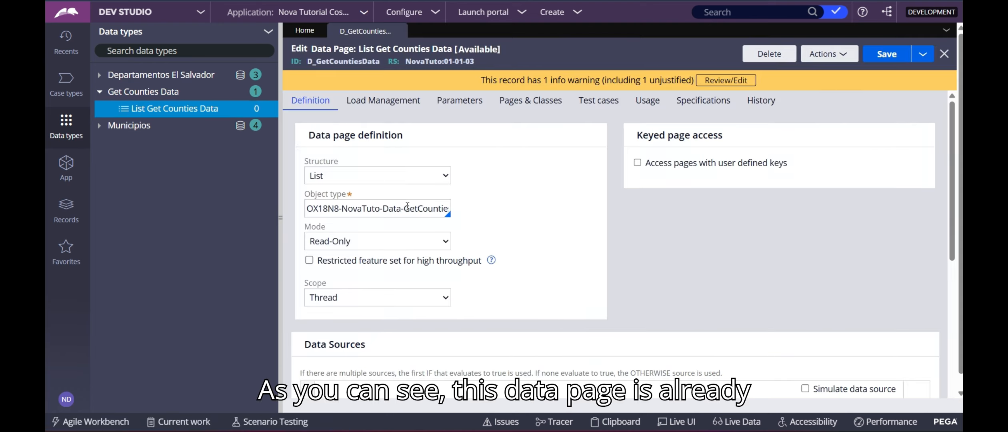
pyautogui.scroll(-5, 504, 147)
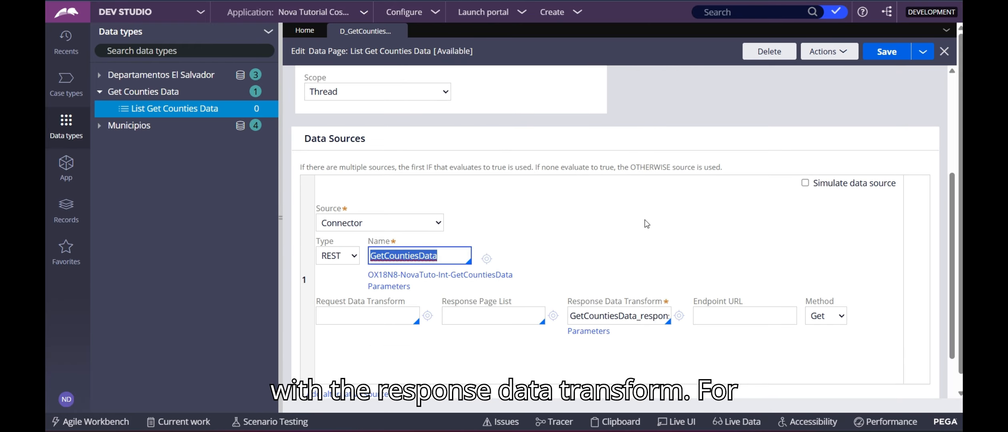
# Review the GetCountiesData_response transform source and start a test run of the data page.
pyautogui.doubleClick(623, 323)
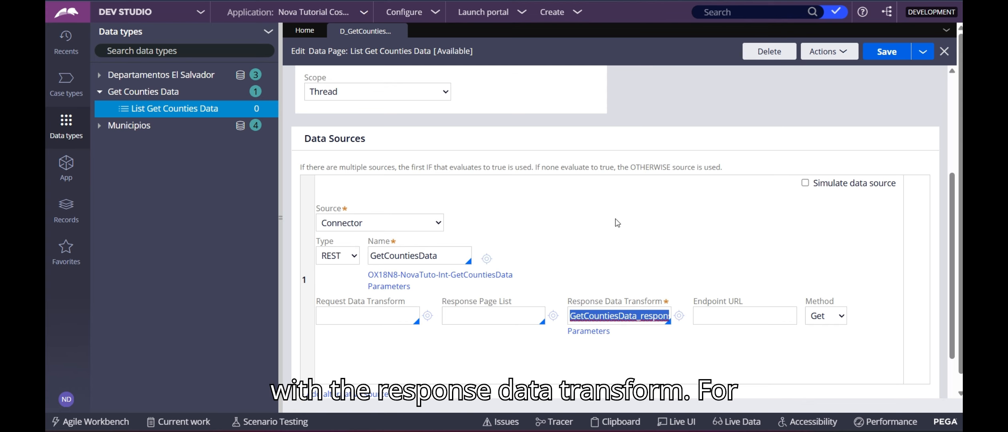
pyautogui.scroll(3, 622, 191)
pyautogui.scroll(-2, 620, 186)
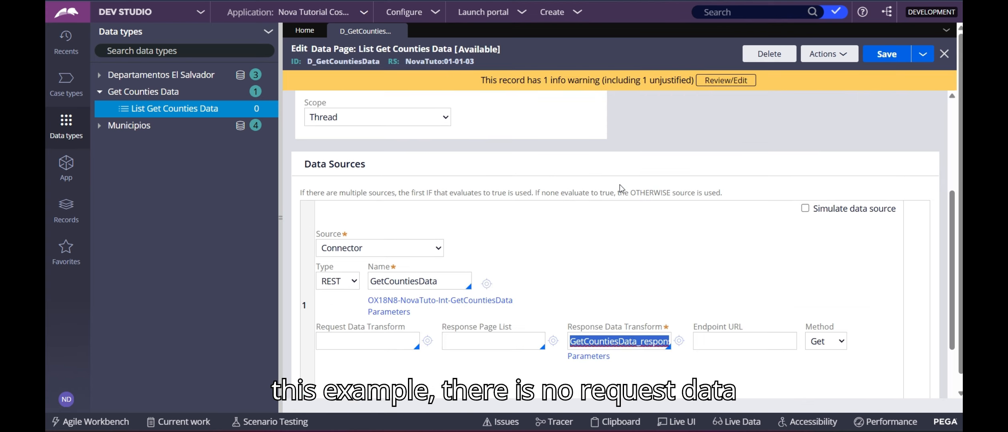
pyautogui.scroll(5, 619, 184)
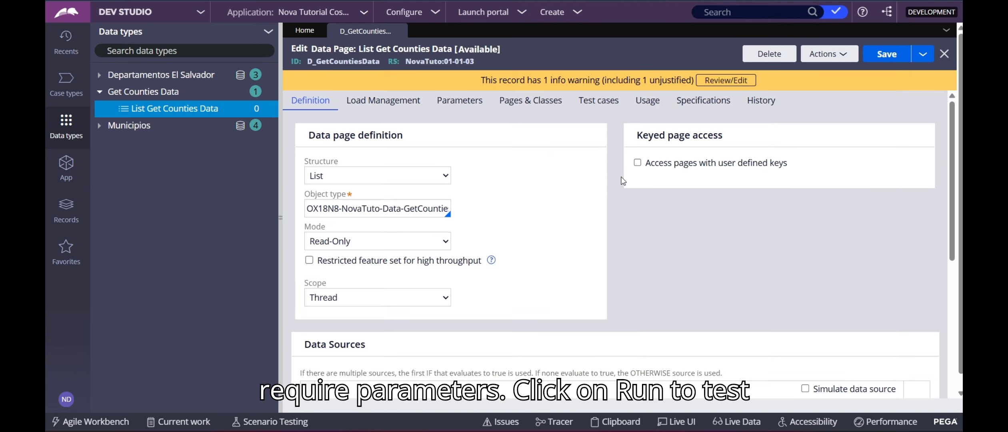
pyautogui.click(825, 58)
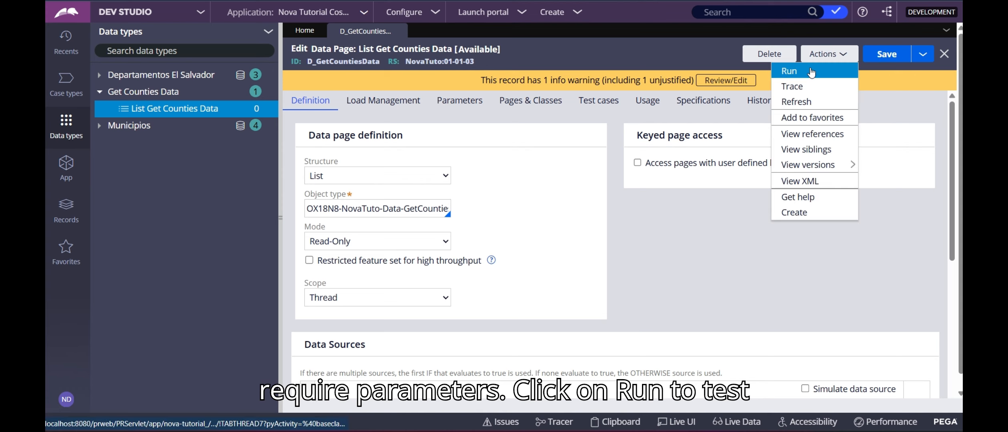
pyautogui.click(813, 70)
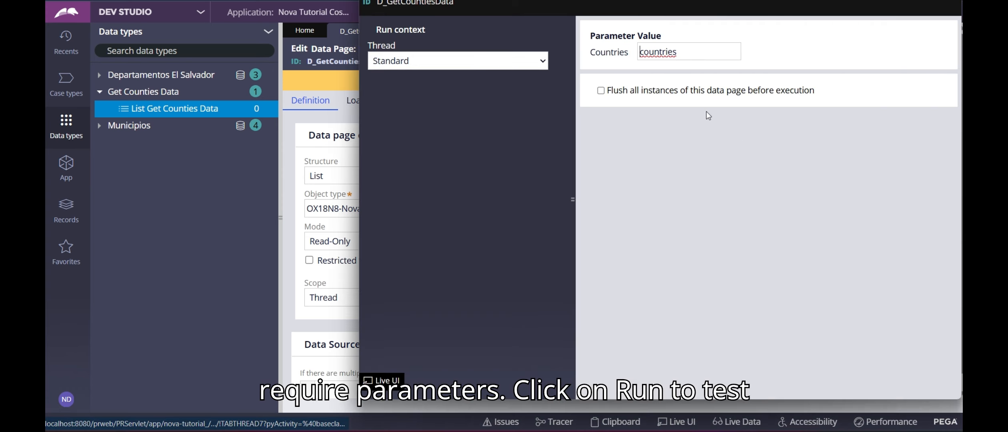
# Run the data page with Flush all instances checked and expand pxResults.
pyautogui.click(605, 95)
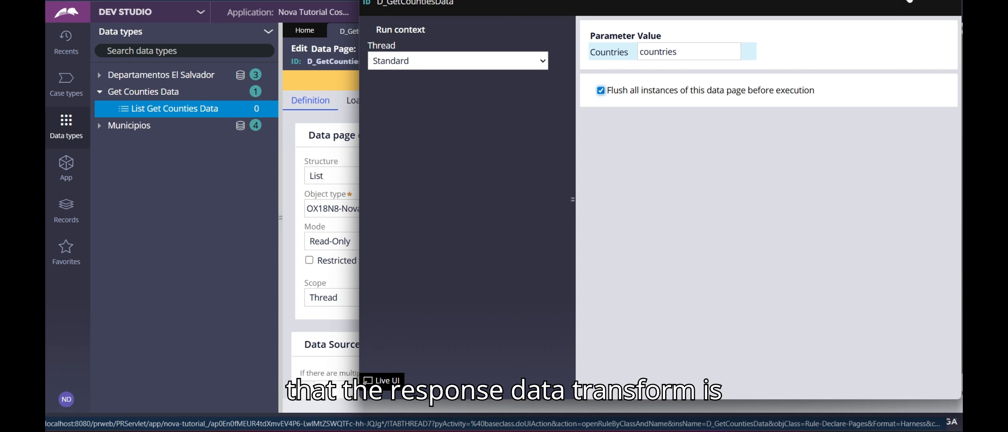
pyautogui.click(909, 1)
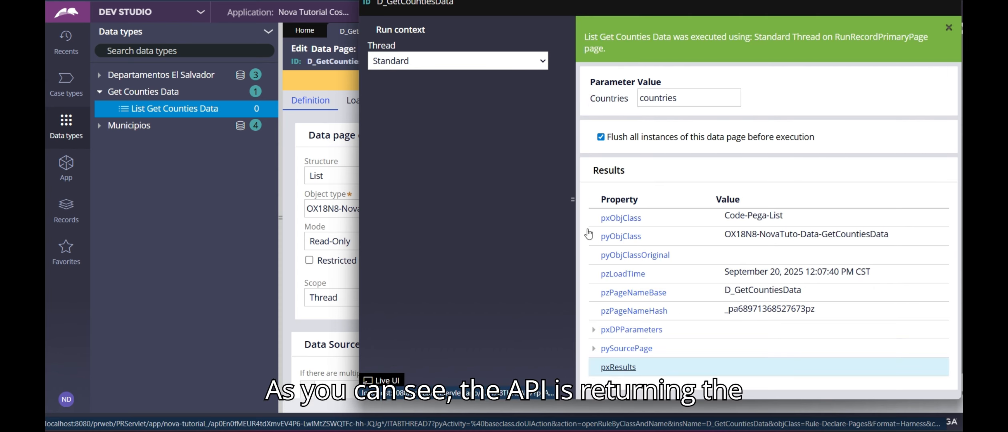
pyautogui.click(594, 367)
pyautogui.scroll(-4, 591, 204)
pyautogui.scroll(-1, 591, 204)
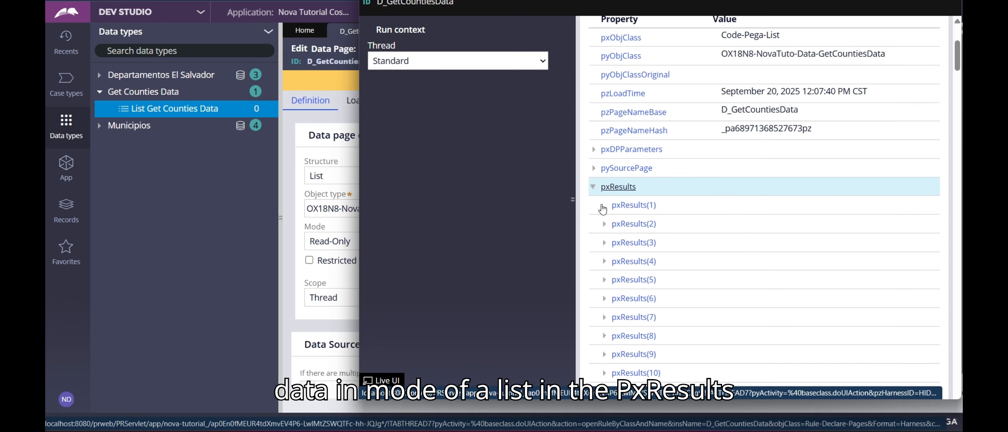
# Inspect result entries 1, 2, 3, 6 and 17 (Afghanistan, Albania, Andorra, Bahamas) for Alpha2Code and Name.
pyautogui.click(603, 205)
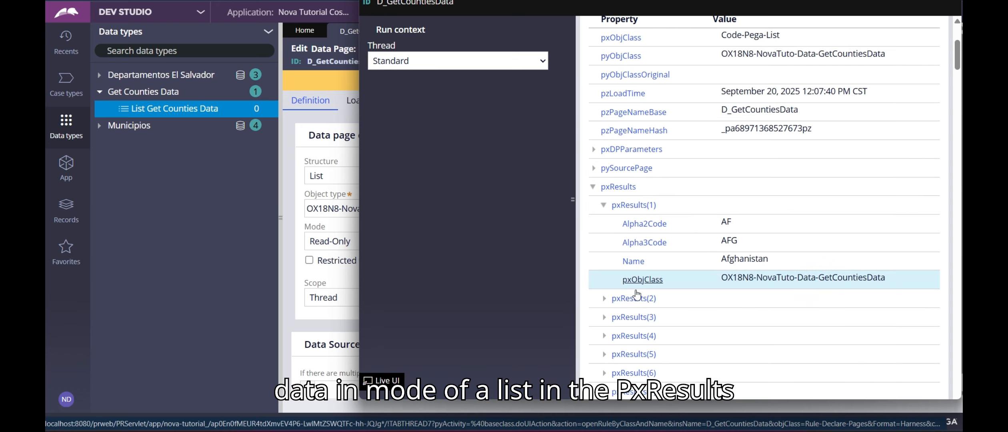
pyautogui.scroll(-5, 611, 200)
pyautogui.click(611, 117)
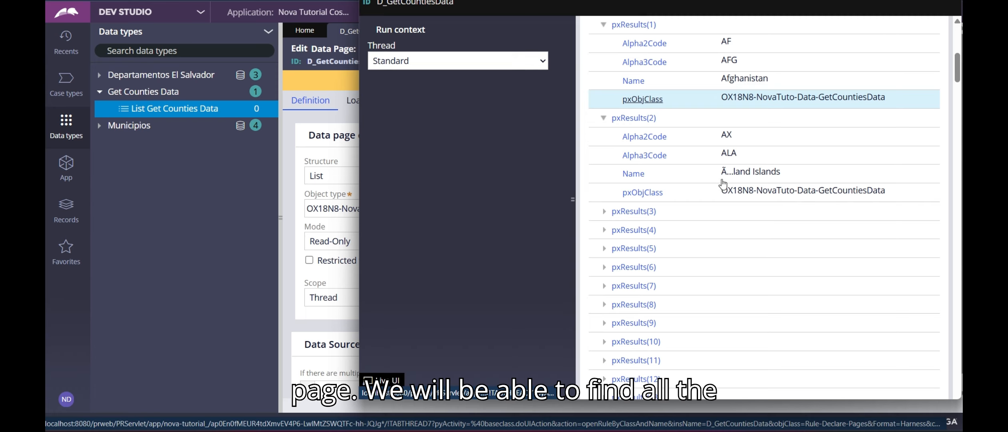
pyautogui.click(605, 211)
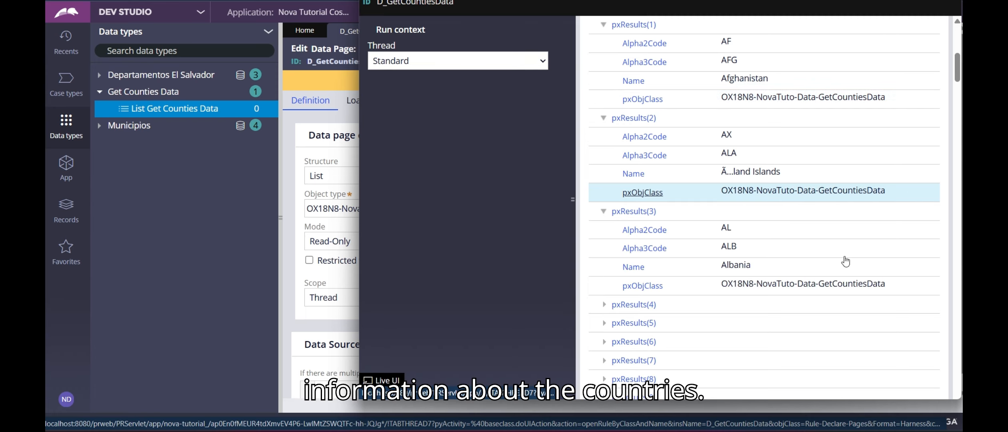
pyautogui.scroll(-5, 660, 192)
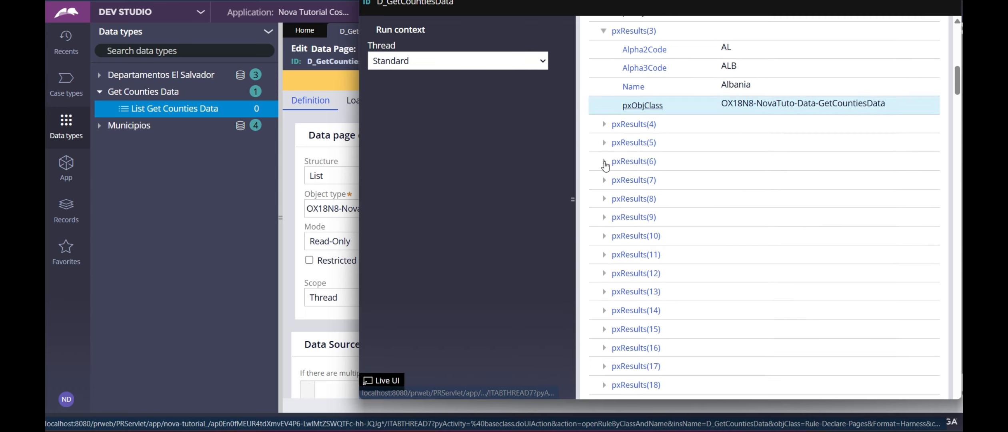
pyautogui.click(604, 160)
pyautogui.scroll(-4, 642, 280)
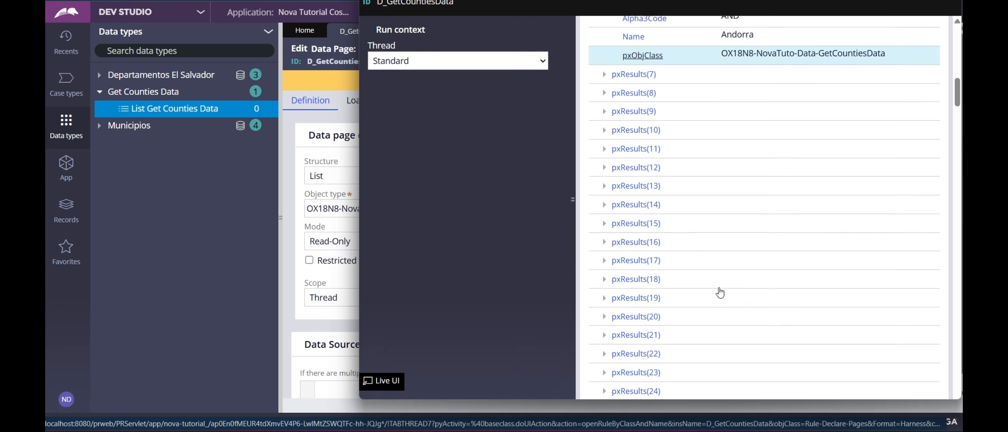
pyautogui.click(605, 264)
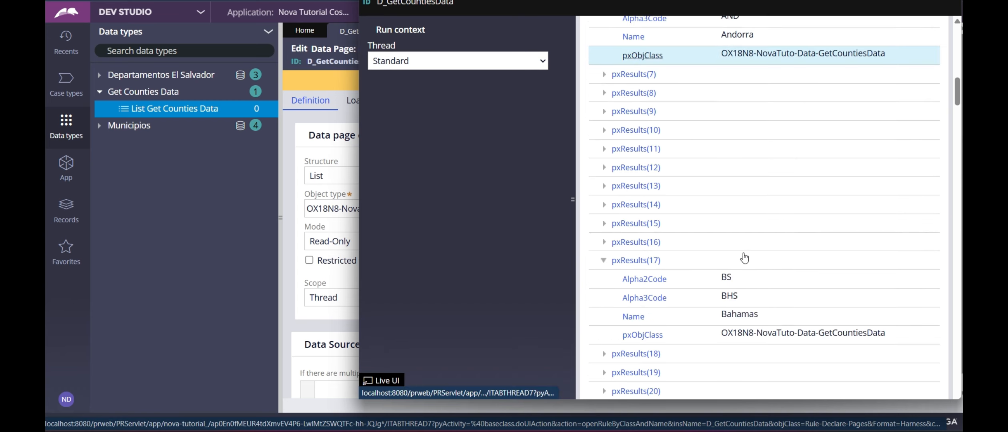
pyautogui.scroll(3, 735, 112)
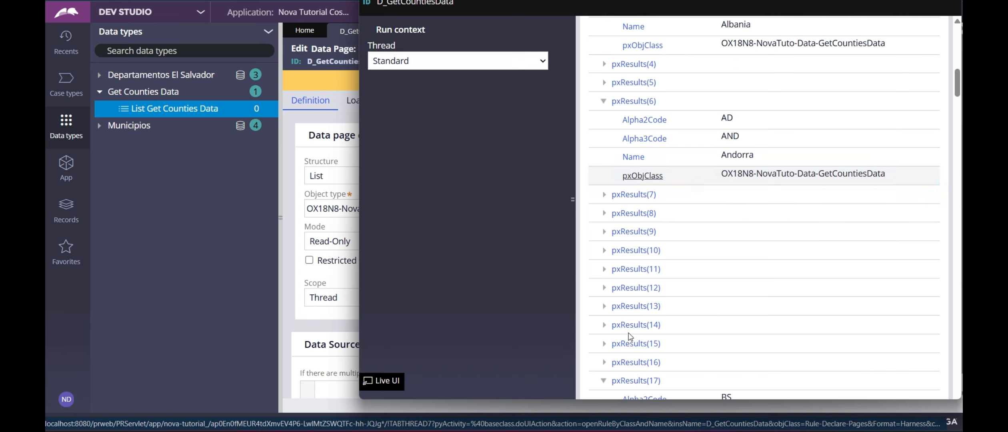
pyautogui.scroll(12, 704, 176)
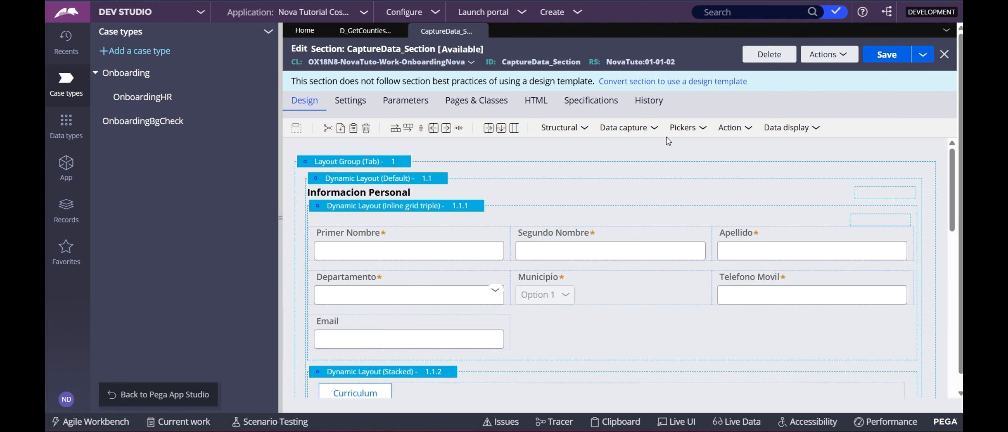
# Drag a Dropdown from the Pickers menu into the empty cell beside Email in Informacion Personal.
pyautogui.scroll(-3, 540, 259)
pyautogui.scroll(3, 406, 239)
pyautogui.scroll(-10, 486, 322)
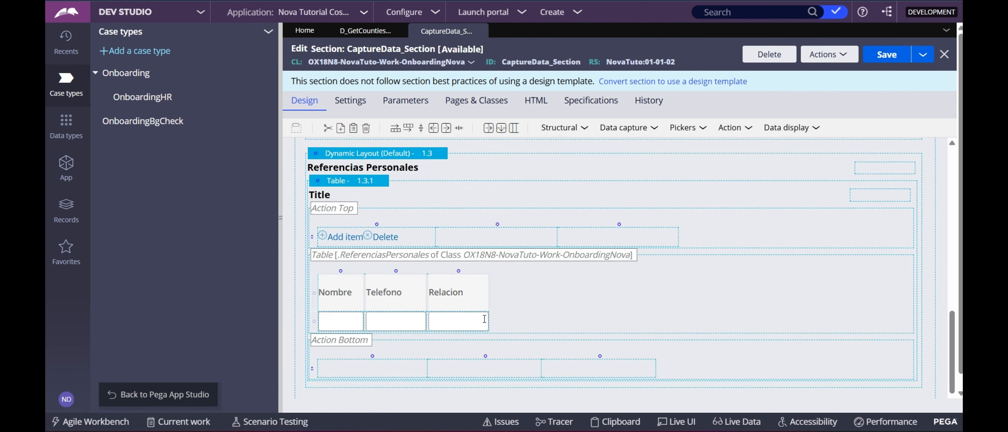
pyautogui.scroll(10, 484, 320)
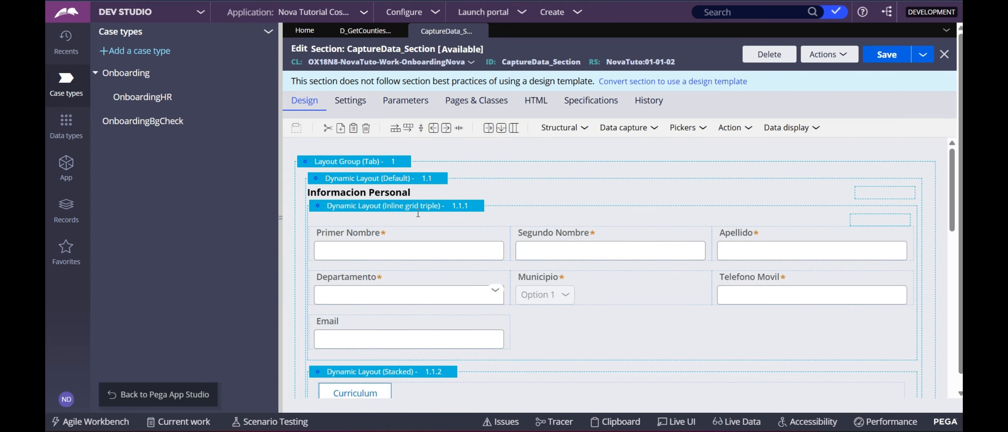
pyautogui.click(381, 234)
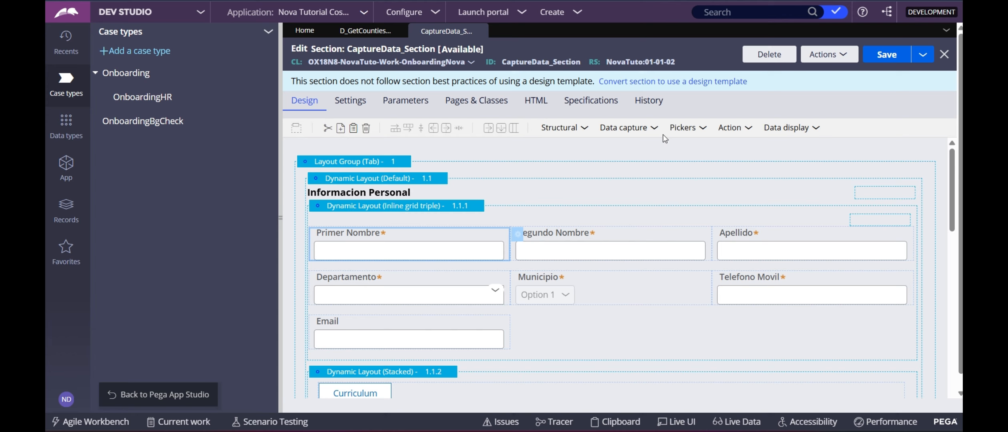
pyautogui.click(560, 128)
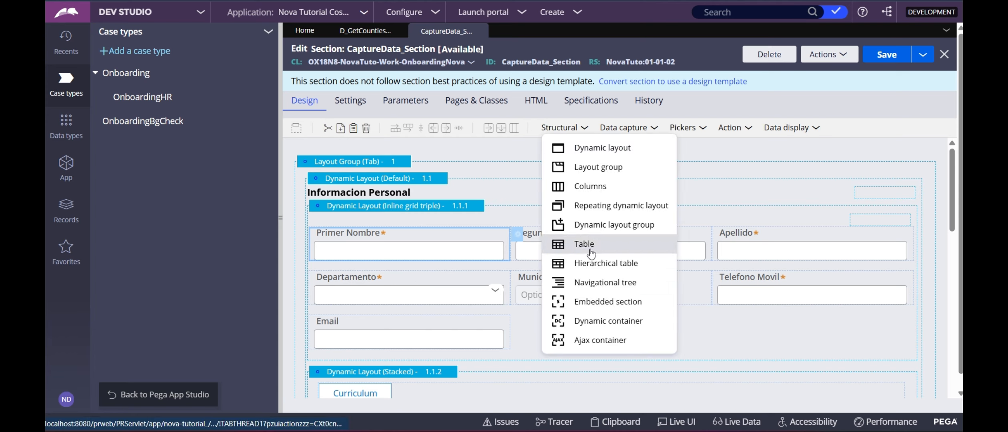
pyautogui.moveTo(782, 129)
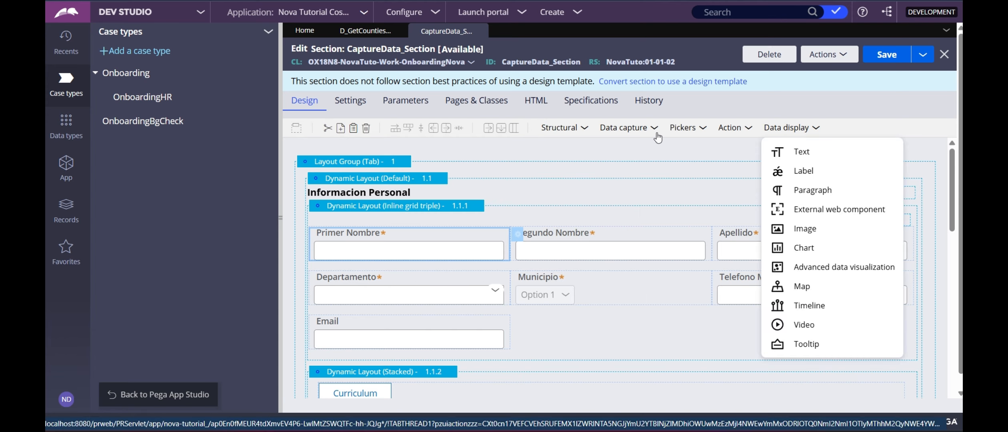
pyautogui.moveTo(583, 136)
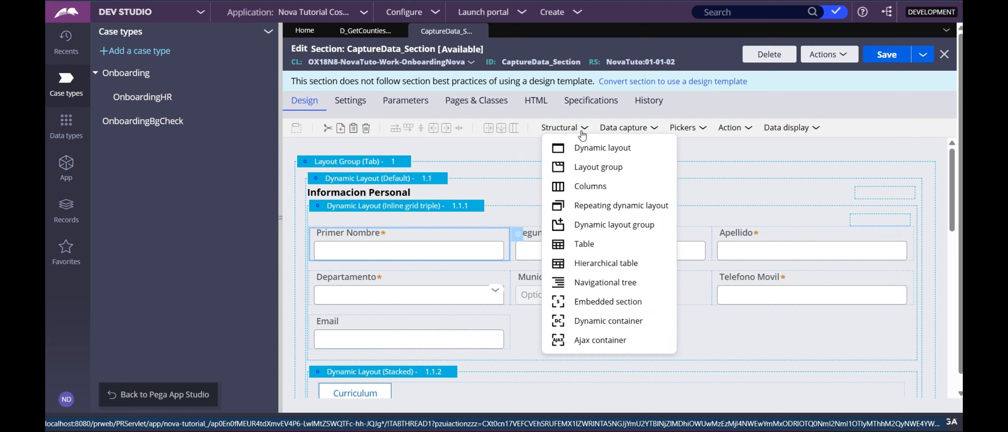
pyautogui.moveTo(702, 133)
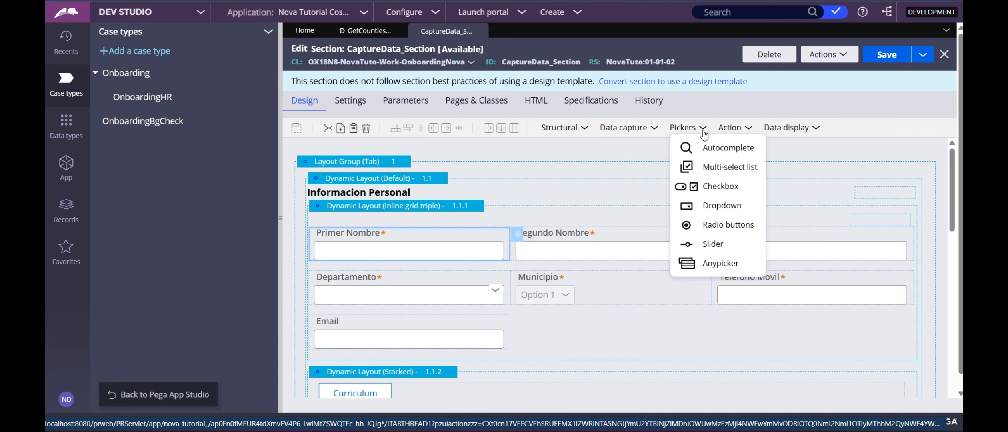
pyautogui.moveTo(722, 205); pyautogui.dragTo(576, 329)
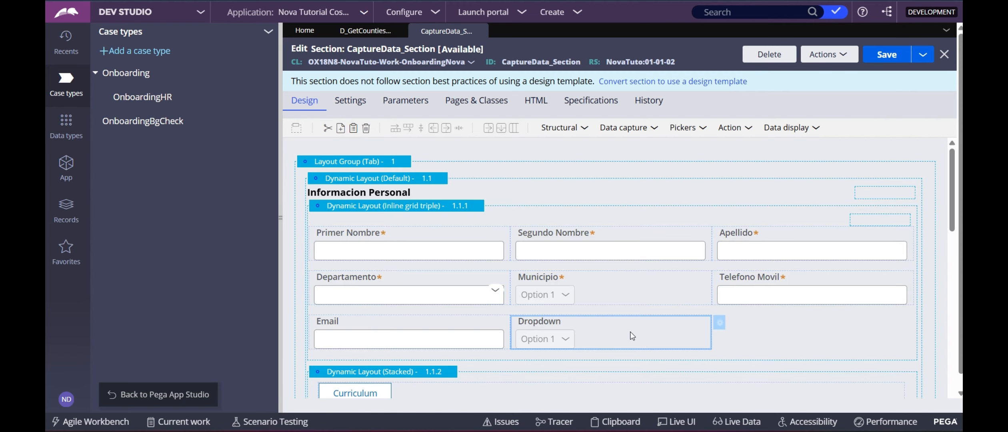
# Bind the dropdown to .Country, creating and saving Country as a new text property.
pyautogui.doubleClick(636, 349)
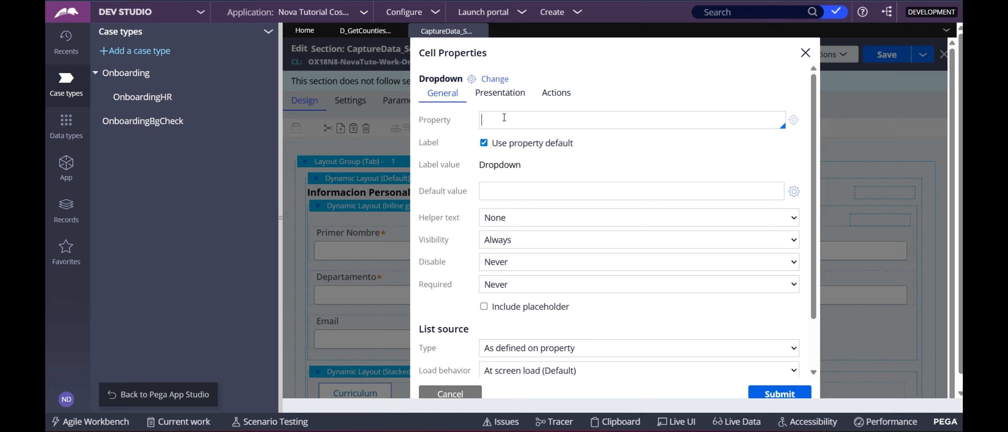
pyautogui.write('.C')
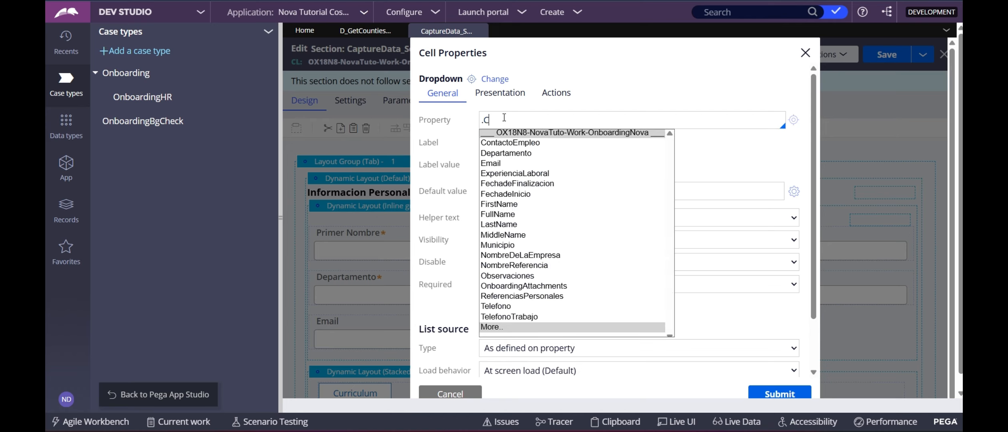
pyautogui.write('ountry')
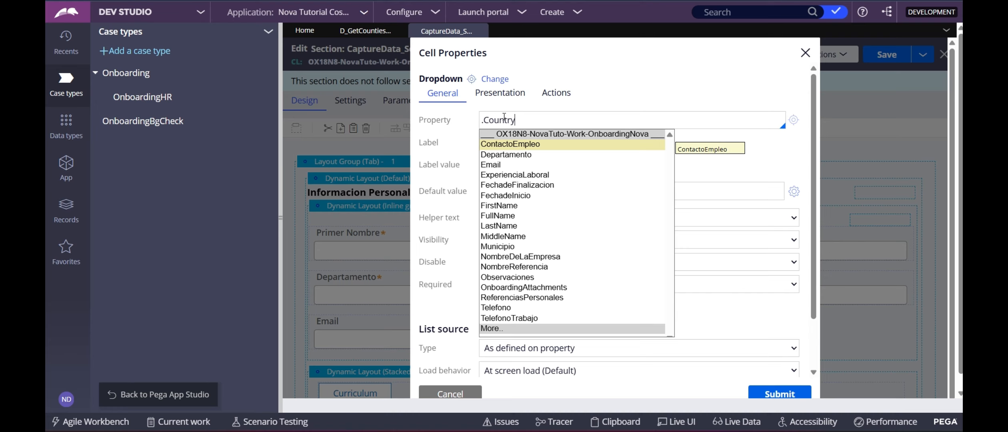
pyautogui.click(521, 329)
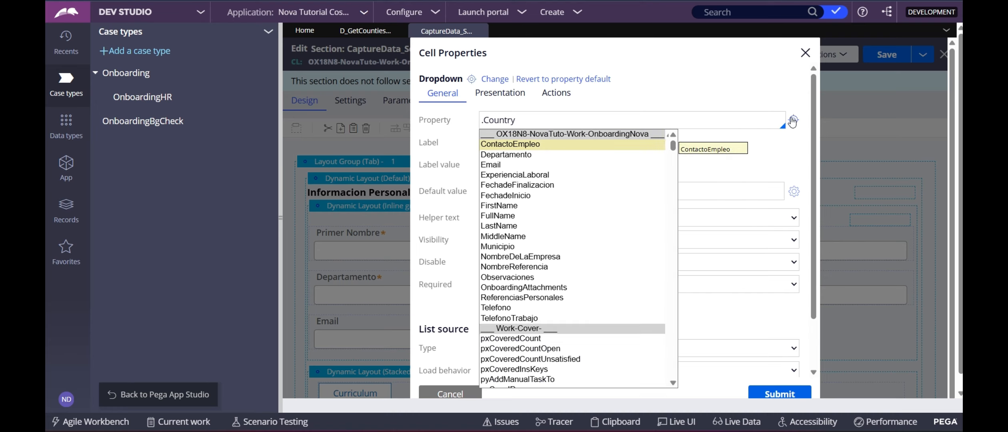
pyautogui.click(793, 119)
pyautogui.click(892, 50)
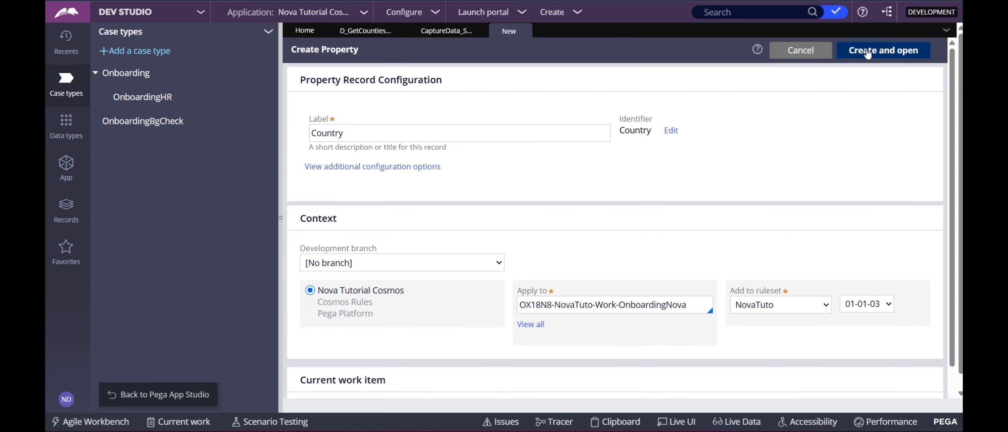
pyautogui.click(890, 57)
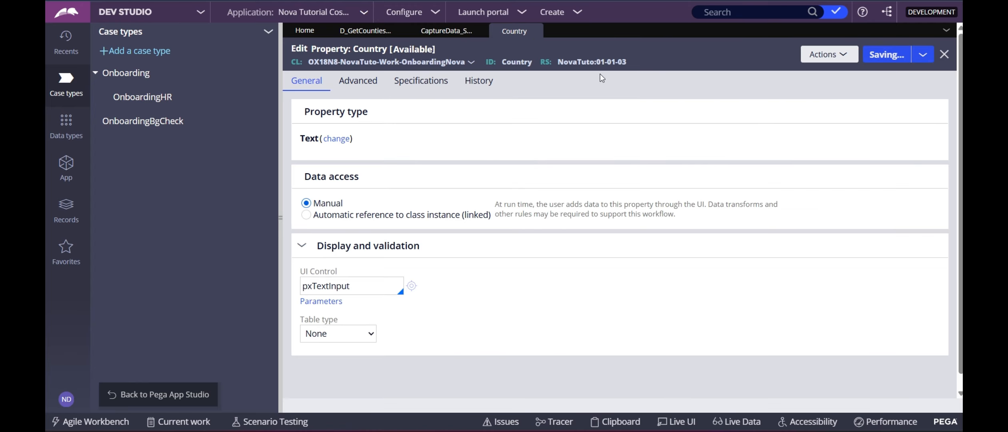
pyautogui.click(446, 32)
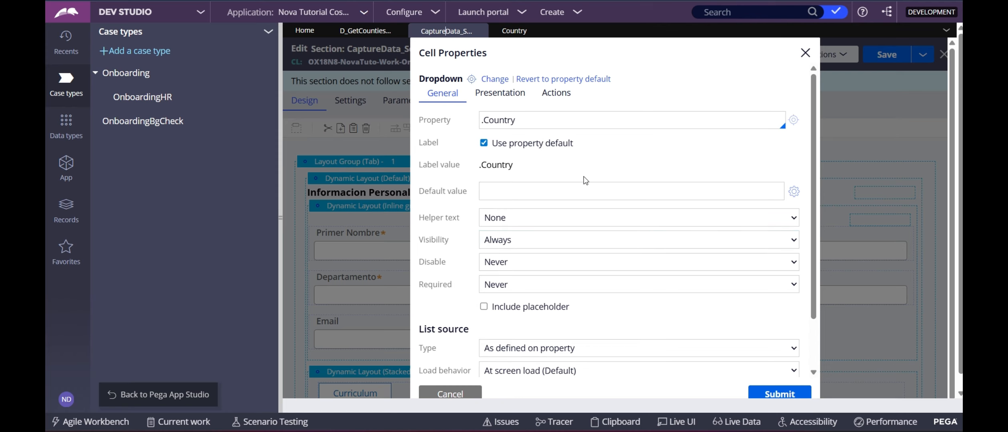
# Set the dropdown's list source type to Data page.
pyautogui.scroll(-3, 529, 320)
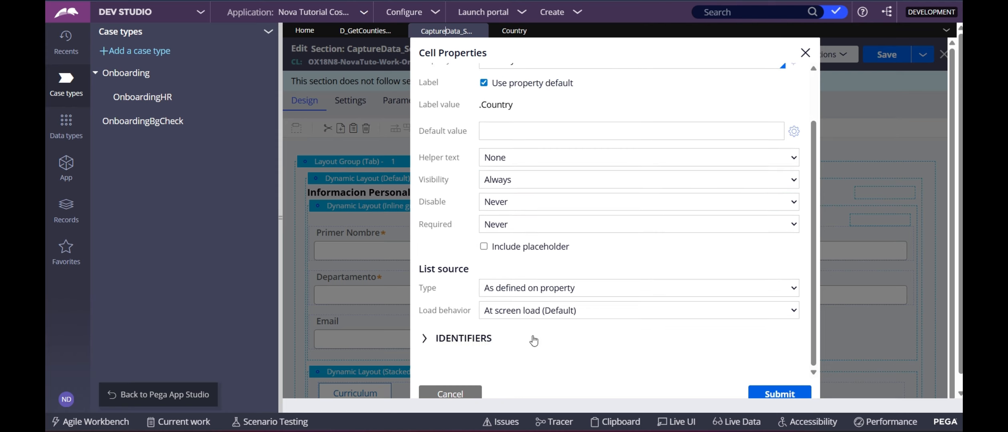
pyautogui.click(535, 288)
pyautogui.click(535, 292)
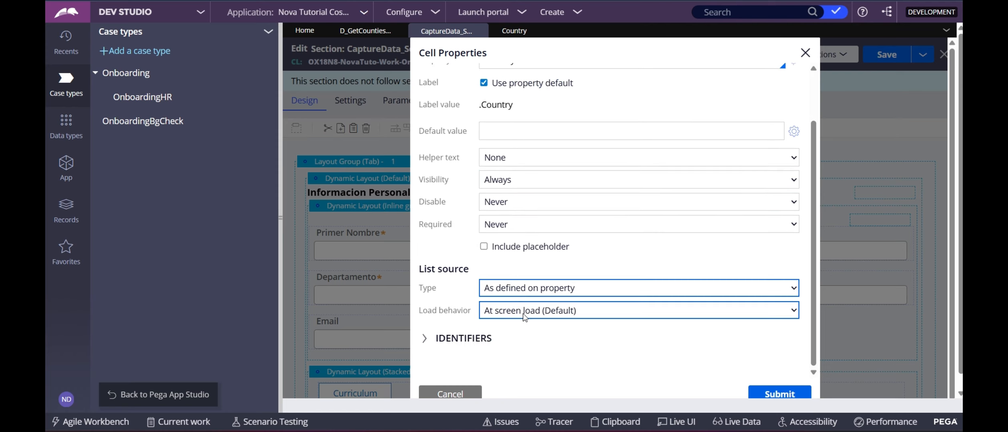
pyautogui.click(525, 293)
pyautogui.click(515, 325)
pyautogui.scroll(-5, 561, 267)
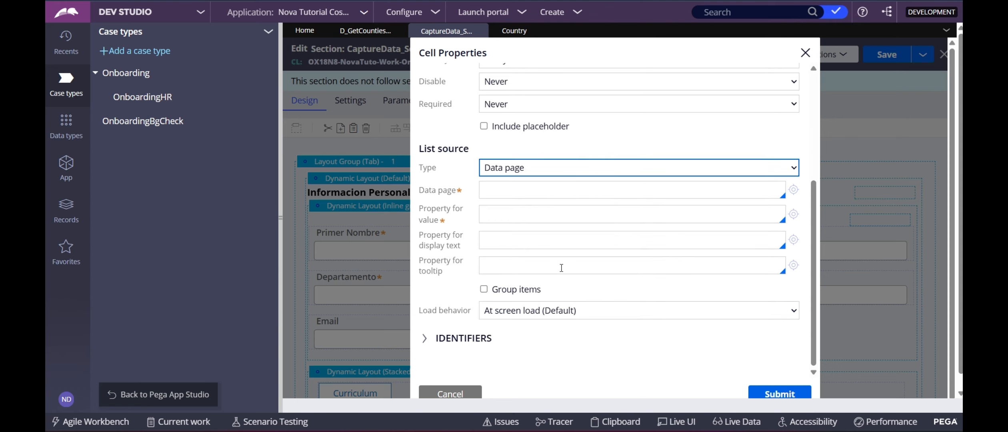
# Select D_GetCountiesData as the data page and open its record tab.
pyautogui.click(566, 192)
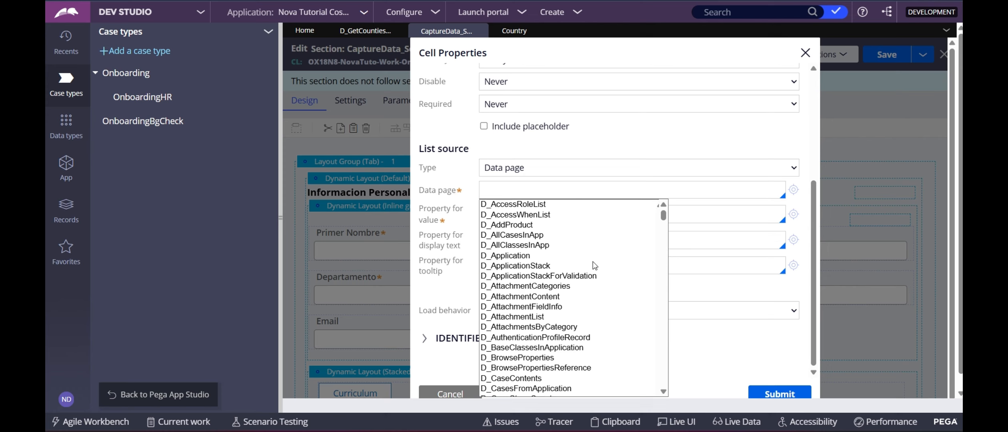
pyautogui.write('D')
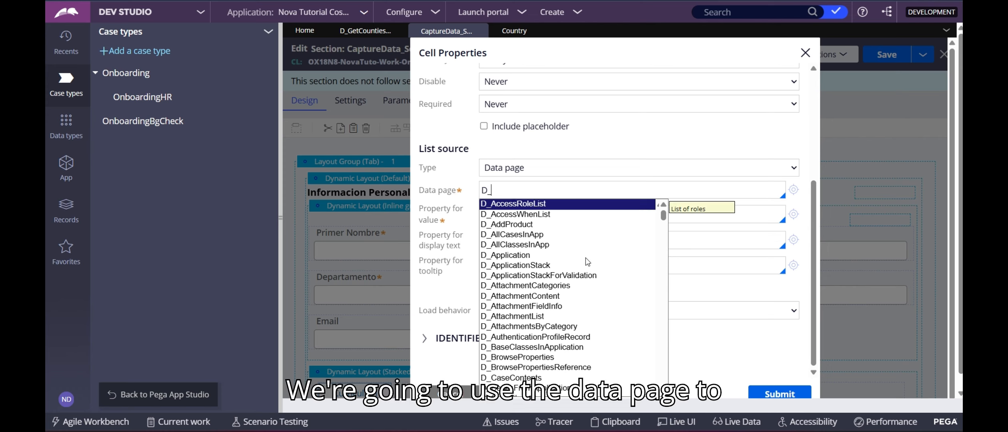
pyautogui.write('_Ge')
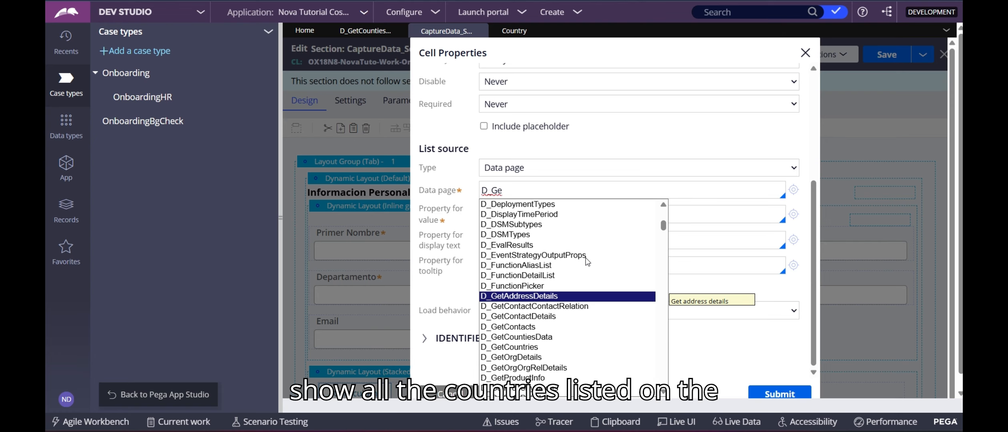
pyautogui.press('Down')
pyautogui.press('Down')
pyautogui.press('Down')
pyautogui.press('Down')
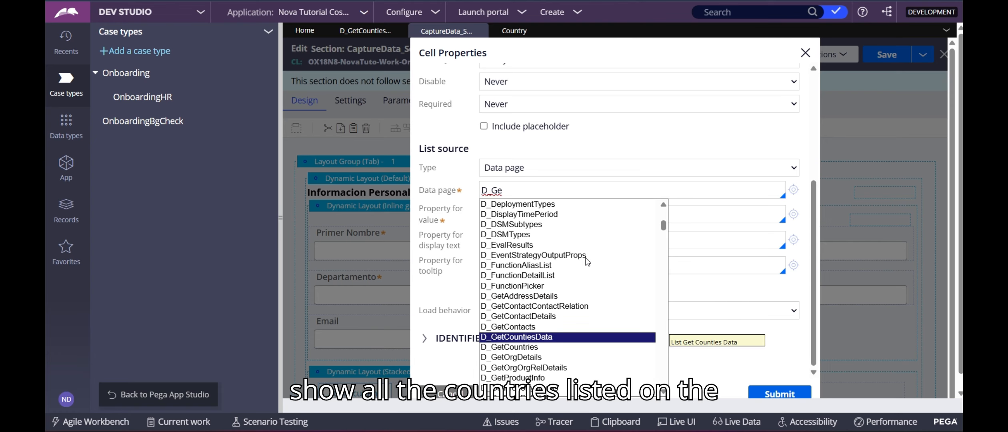
pyautogui.click(362, 30)
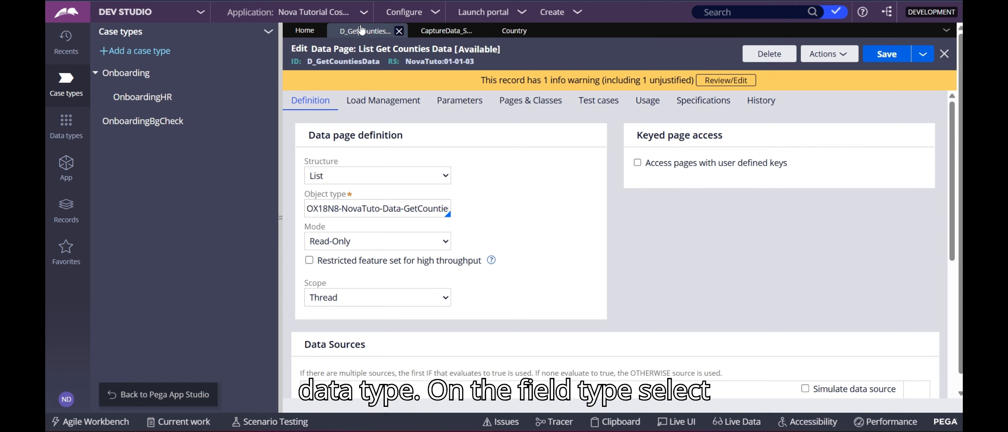
# Review the History and Definition tabs of D_GetCountiesData and select its data page ID.
pyautogui.click(762, 101)
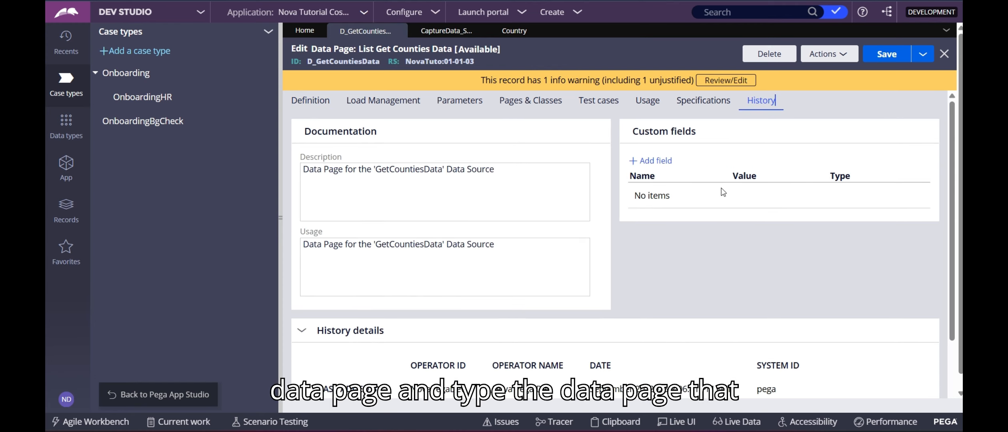
pyautogui.scroll(-3, 724, 193)
pyautogui.scroll(3, 361, 218)
pyautogui.click(314, 104)
pyautogui.scroll(-6, 556, 331)
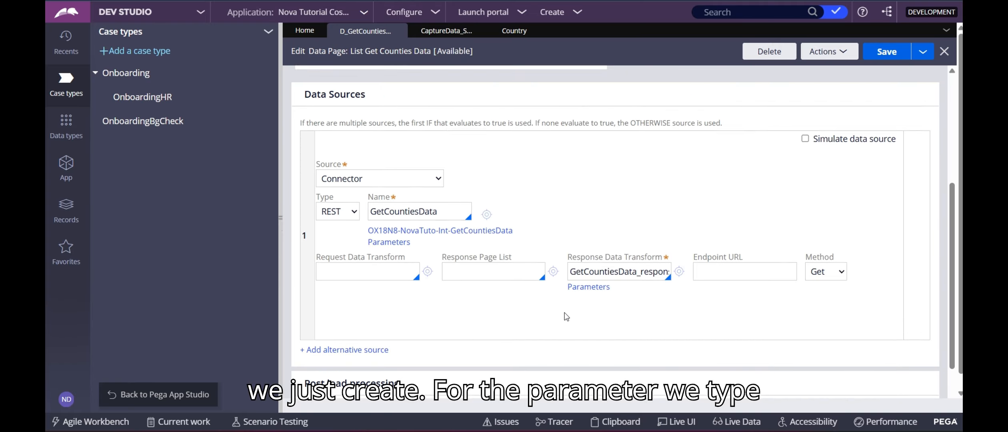
pyautogui.scroll(6, 567, 317)
pyautogui.doubleClick(356, 60)
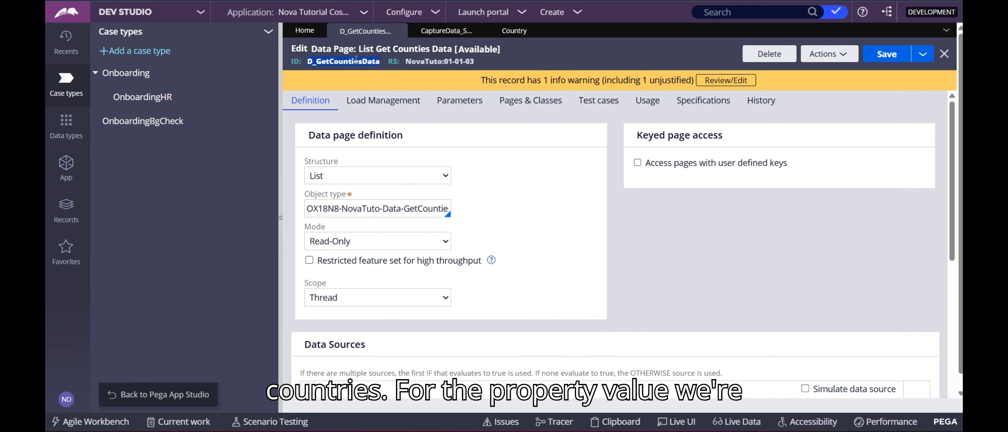
# Back in the section's cell properties, choose D_GetCountiesData as the dropdown's data page.
pyautogui.click(516, 31)
pyautogui.click(447, 31)
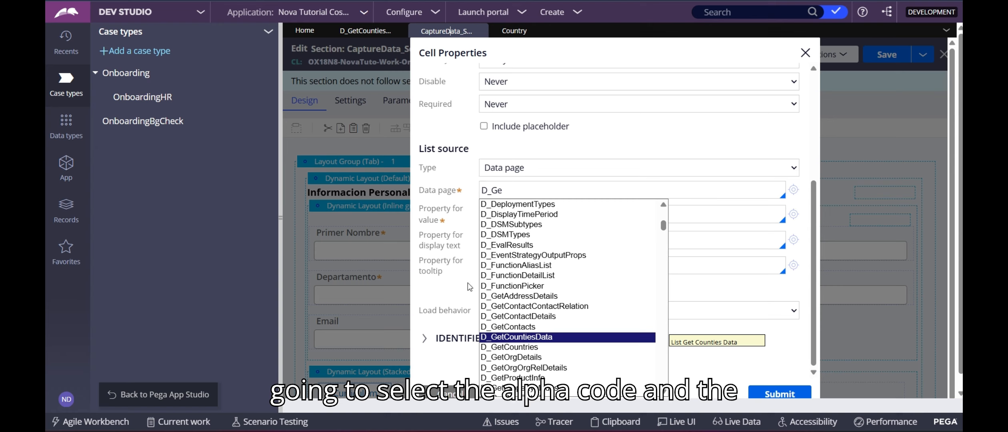
pyautogui.click(518, 338)
# Check the Countries parameter on D_GetCountiesData's Parameters and Definition tabs.
pyautogui.click(602, 235)
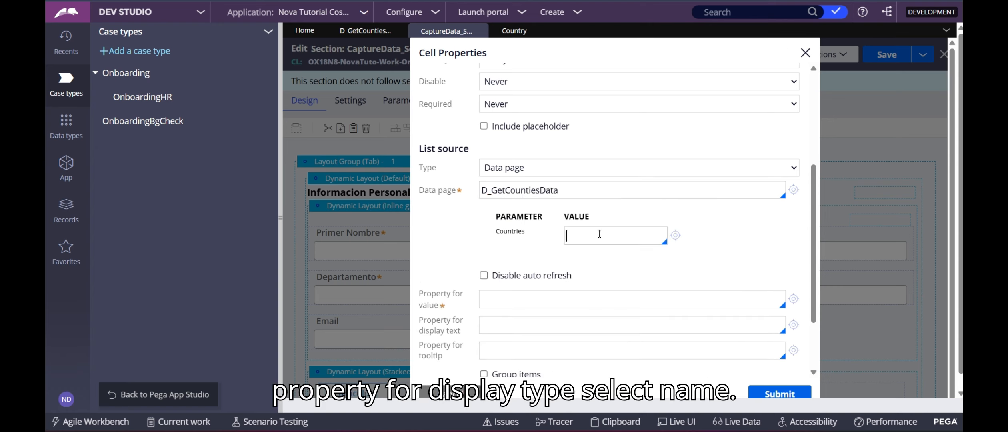
pyautogui.click(366, 32)
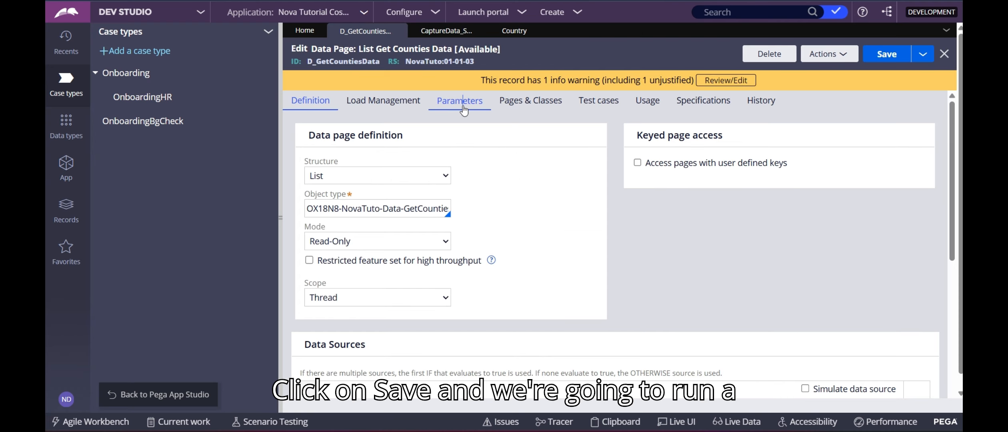
pyautogui.click(460, 101)
pyautogui.click(322, 102)
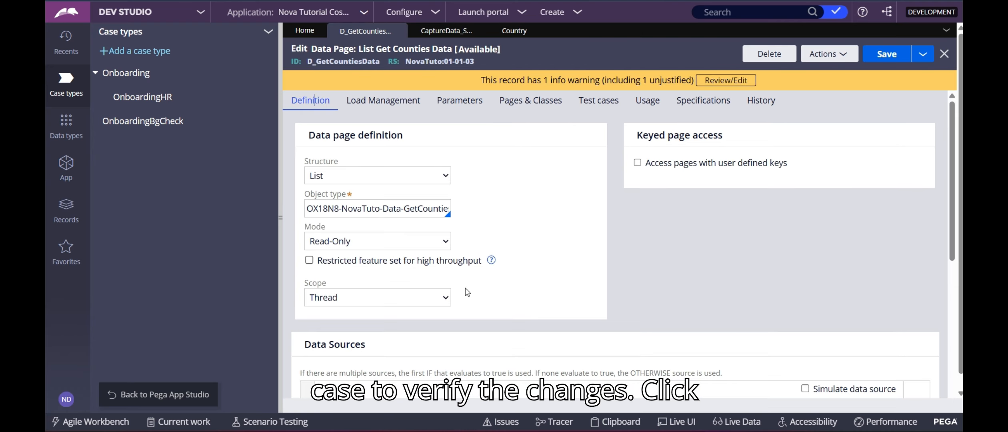
pyautogui.click(454, 32)
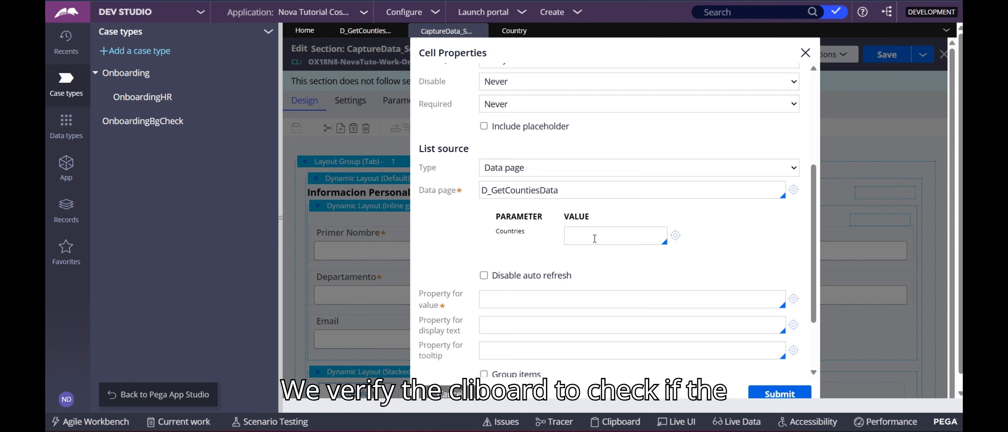
pyautogui.scroll(2, 594, 238)
# Run D_GetCountiesData and copy its Countries parameter value 'countries'.
pyautogui.click(365, 31)
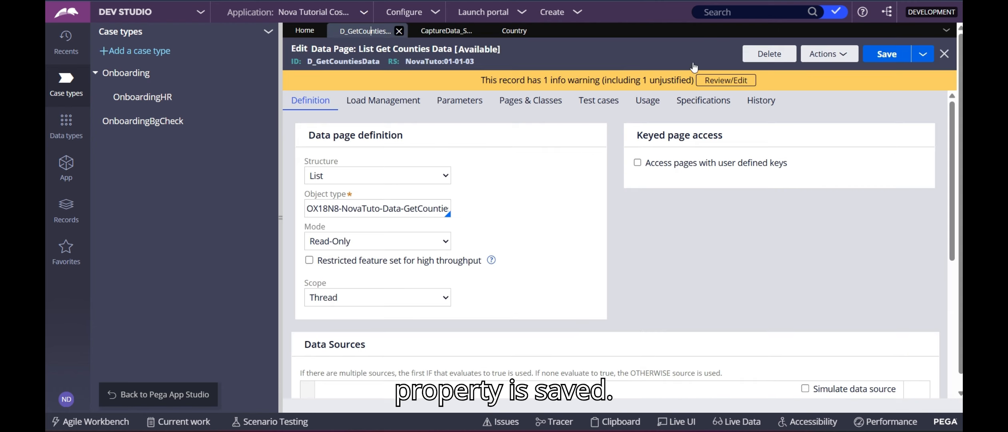
pyautogui.click(828, 53)
pyautogui.click(841, 68)
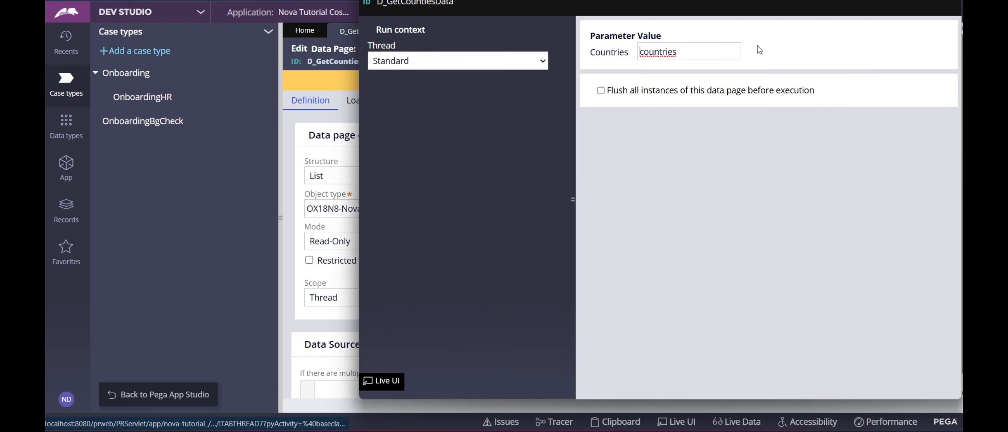
pyautogui.doubleClick(674, 52)
pyautogui.hotkey('ctrl', 'c')
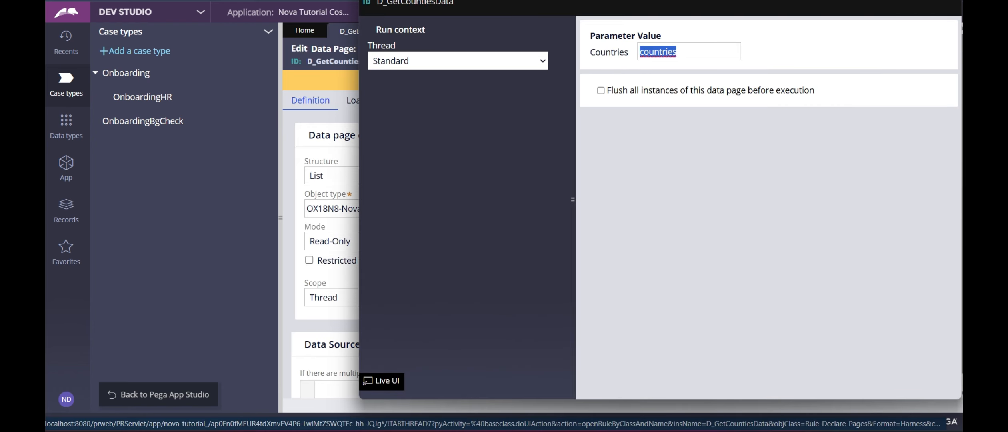
pyautogui.hotkey('alt', 'F4')
# Paste 'countries' into the dropdown's Countries parameter value and submit the cell properties.
pyautogui.click(524, 35)
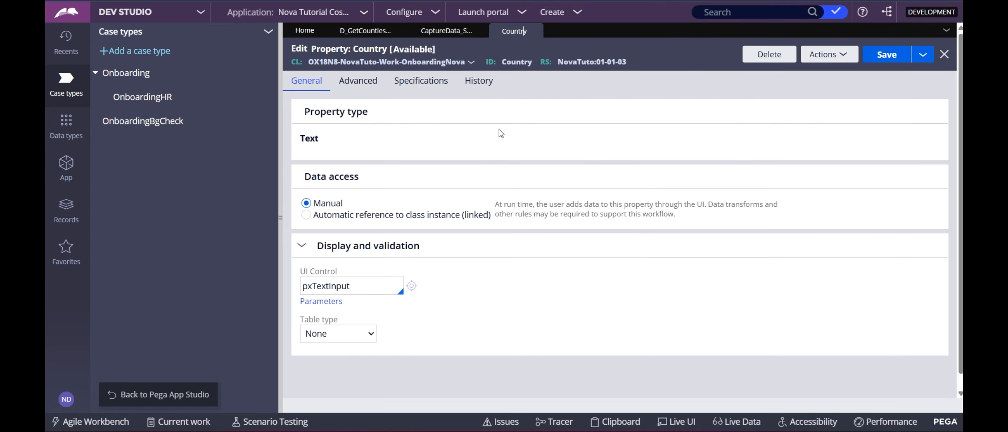
pyautogui.click(446, 31)
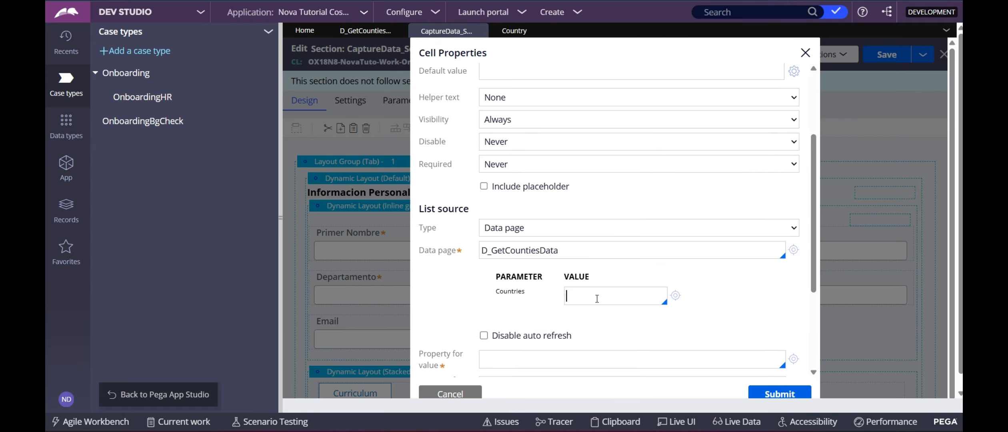
pyautogui.hotkey('ctrl', 'v')
pyautogui.scroll(-3, 750, 312)
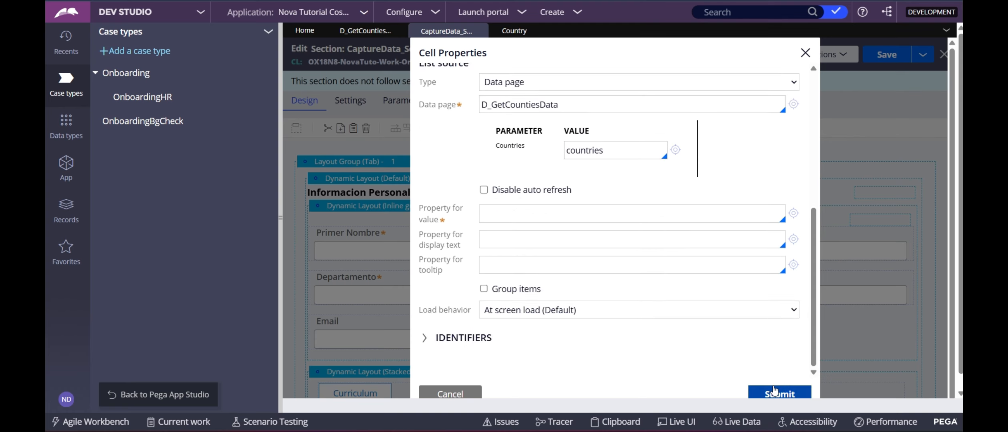
pyautogui.scroll(5, 688, 294)
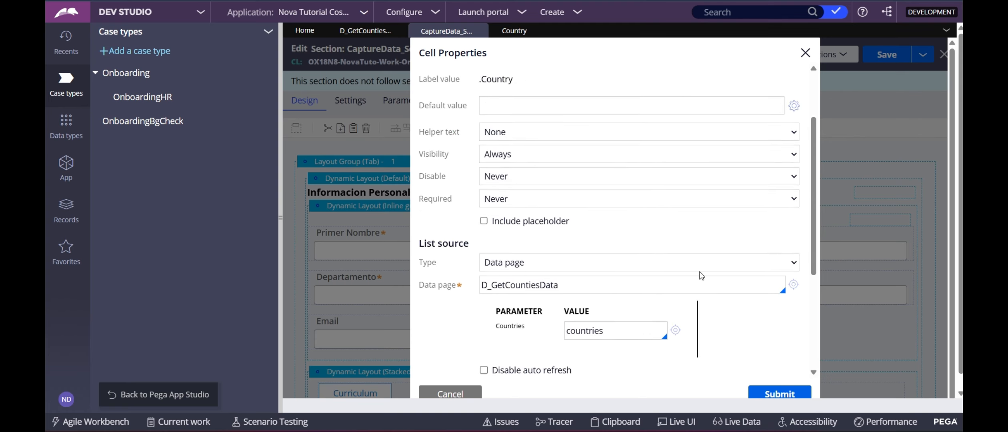
pyautogui.scroll(-3, 701, 275)
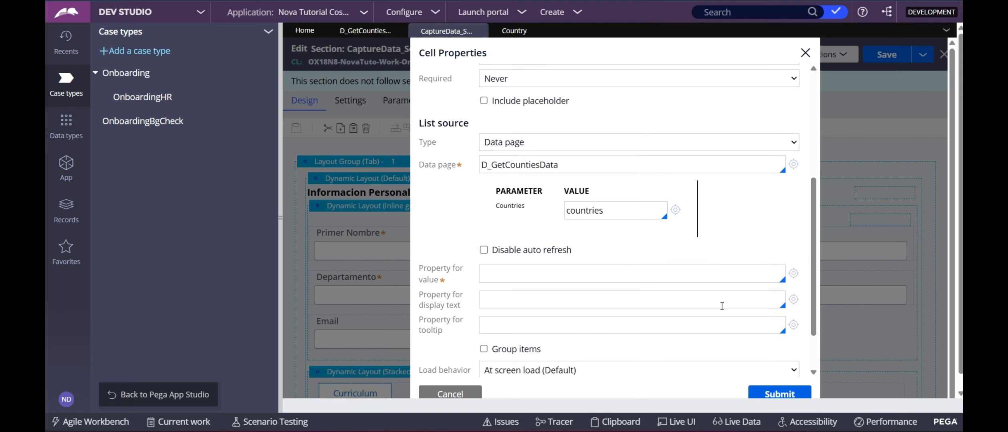
pyautogui.click(767, 395)
# Dismiss the flagged-fields warning and set the dropdown's value property to .Alpha2Code.
pyautogui.click(625, 46)
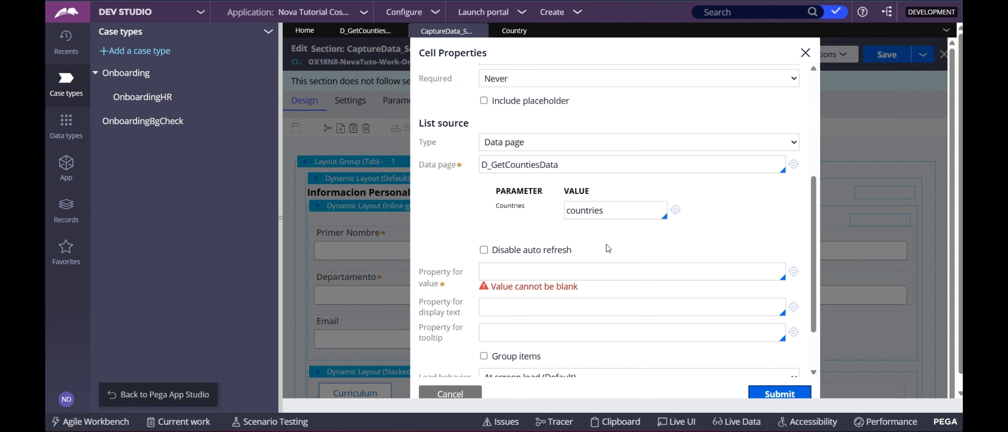
pyautogui.click(512, 270)
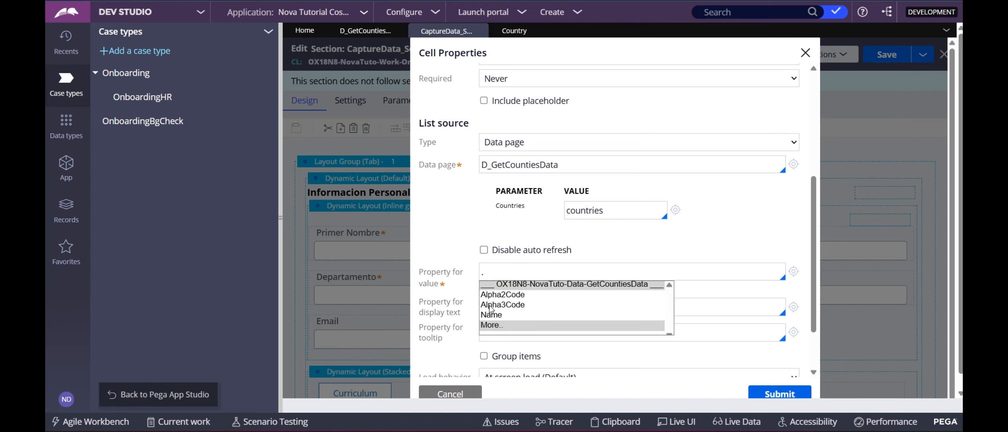
pyautogui.click(491, 295)
# Replace the display text property with .Name and submit the cell properties.
pyautogui.doubleClick(495, 300)
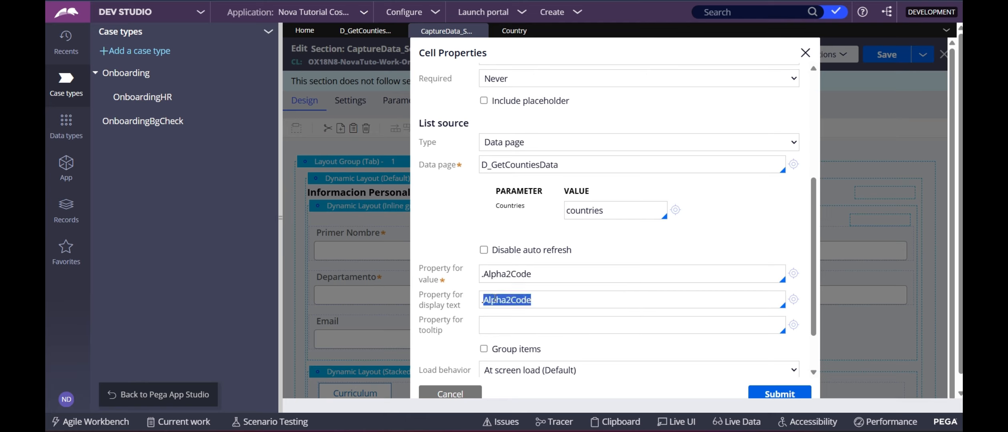
pyautogui.press('BackSpace')
pyautogui.write('.N')
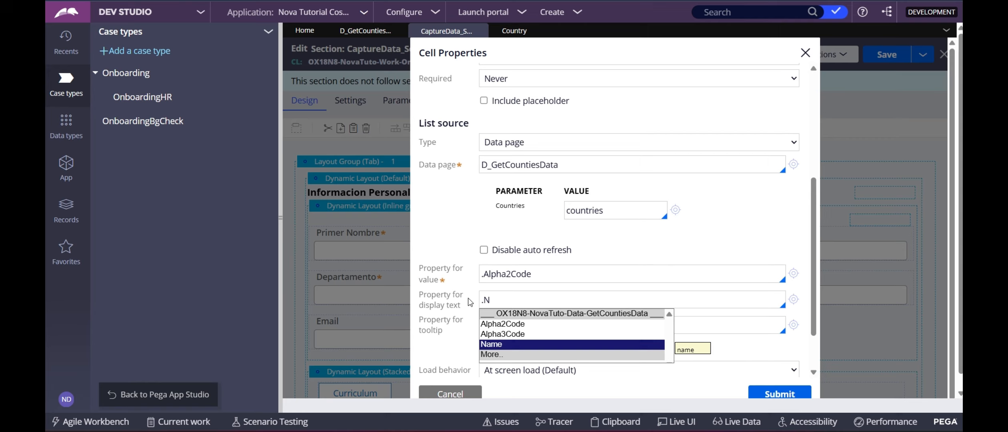
pyautogui.press('Return')
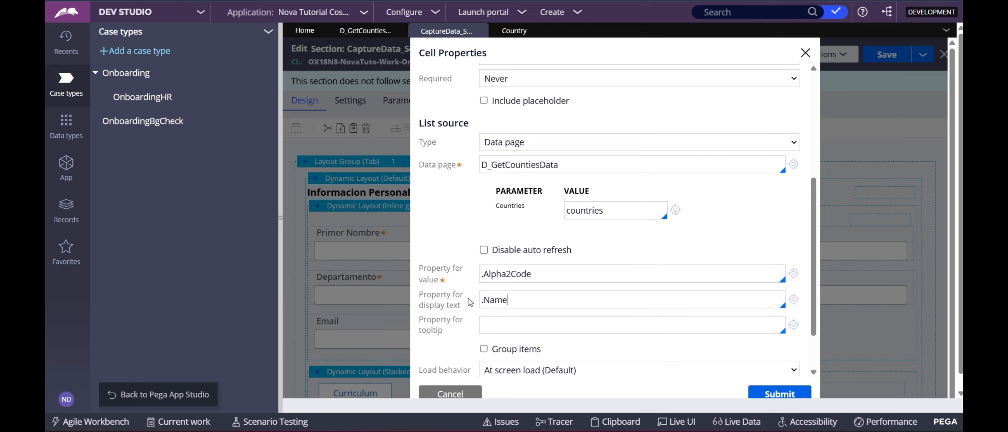
pyautogui.scroll(-2, 640, 340)
pyautogui.click(793, 395)
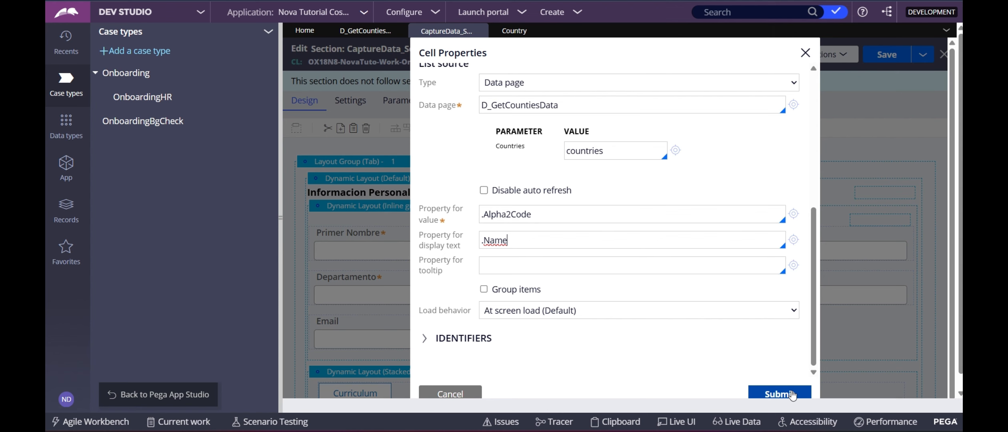
pyautogui.click(792, 394)
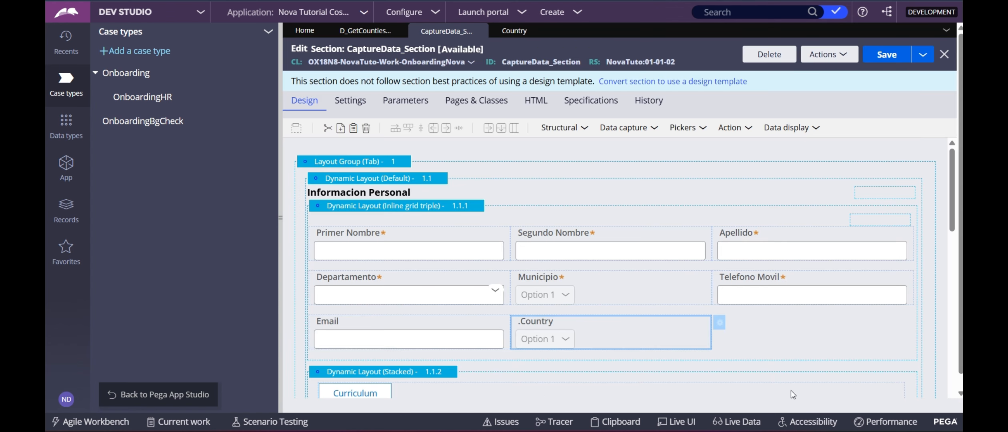
# Resubmit the Country cell properties, save CaptureData_Section, and create a new Onboarding case.
pyautogui.doubleClick(596, 339)
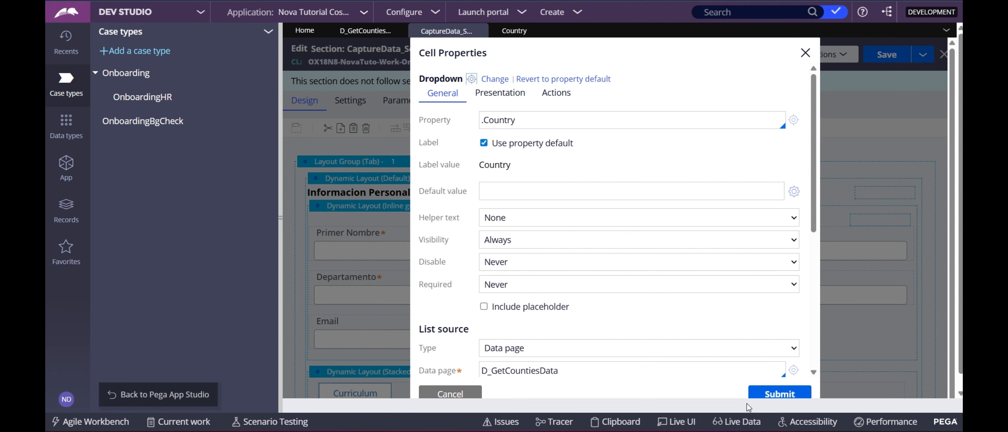
pyautogui.click(762, 395)
pyautogui.click(887, 55)
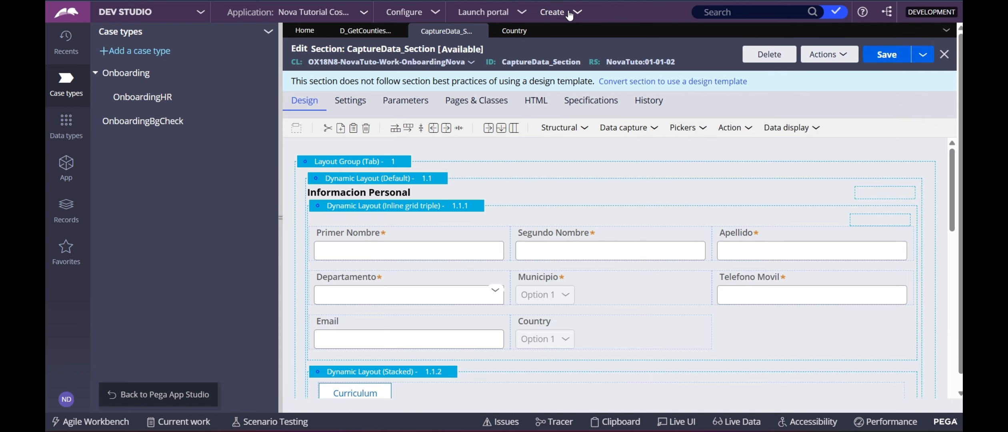
pyautogui.click(570, 15)
pyautogui.click(685, 29)
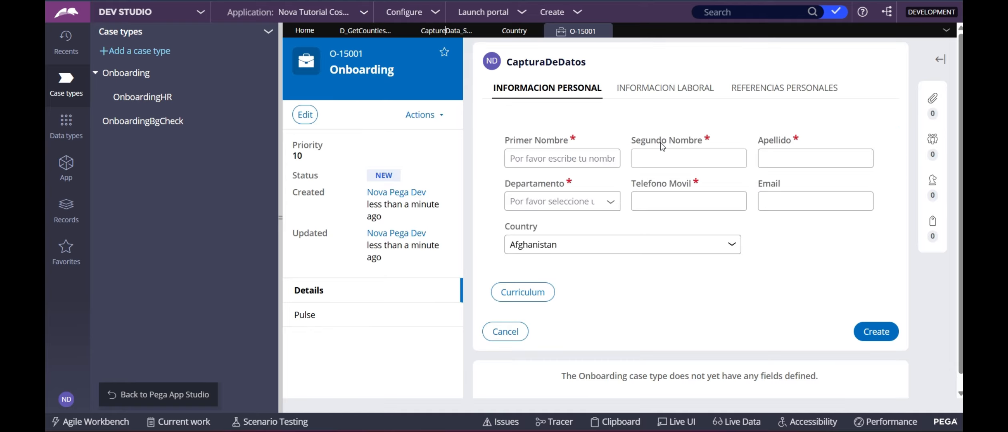
# Choose United States of America from the Country dropdown's list.
pyautogui.click(735, 250)
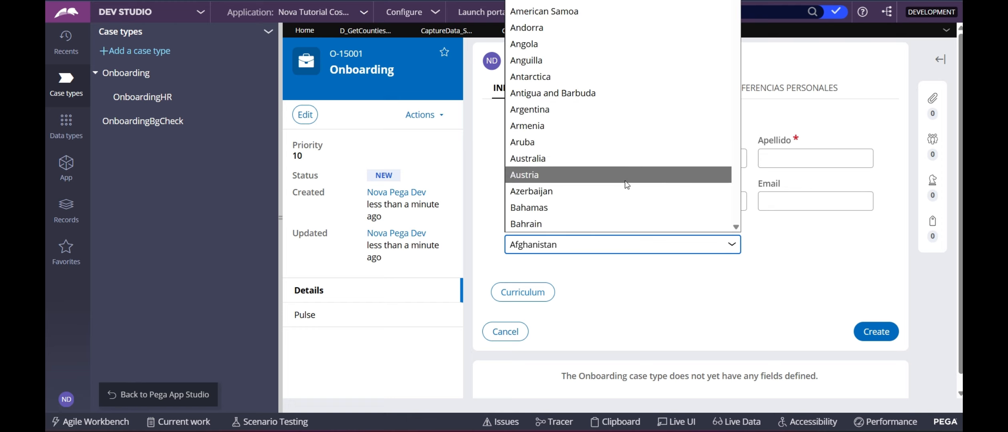
pyautogui.scroll(-6, 626, 185)
pyautogui.scroll(-7, 561, 126)
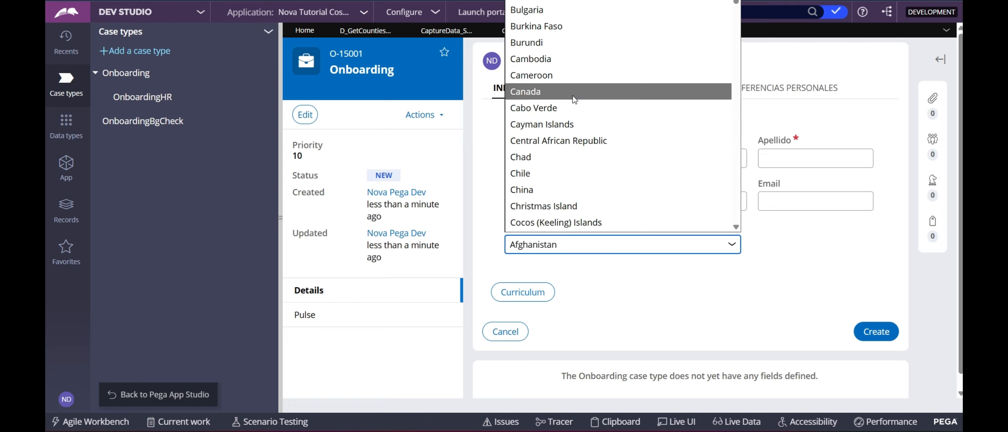
pyautogui.scroll(-5, 561, 130)
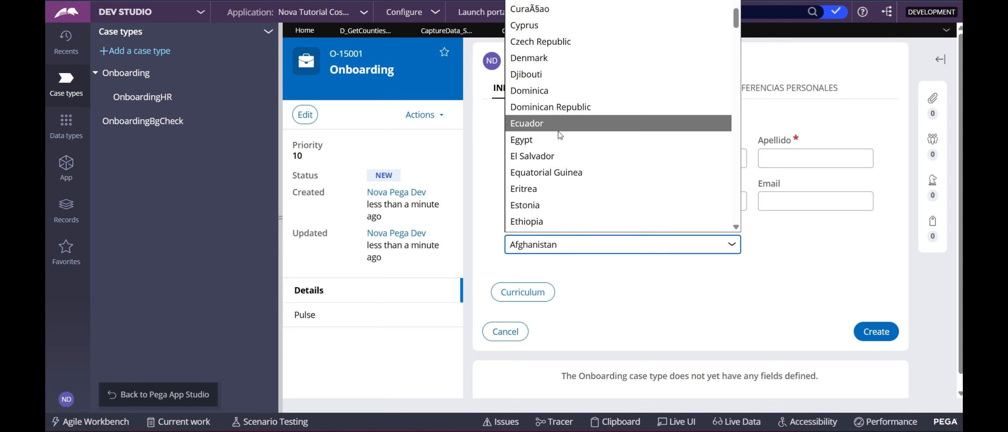
pyautogui.scroll(-2, 553, 158)
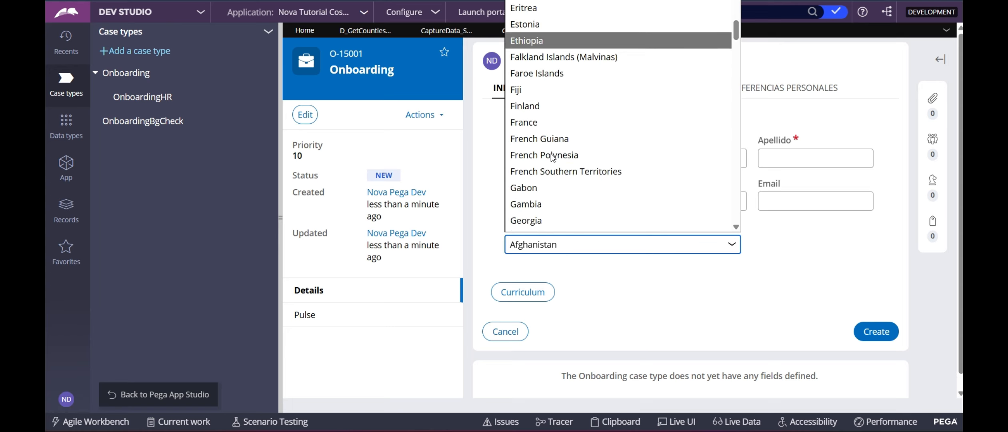
pyautogui.scroll(-3, 556, 148)
pyautogui.write('un')
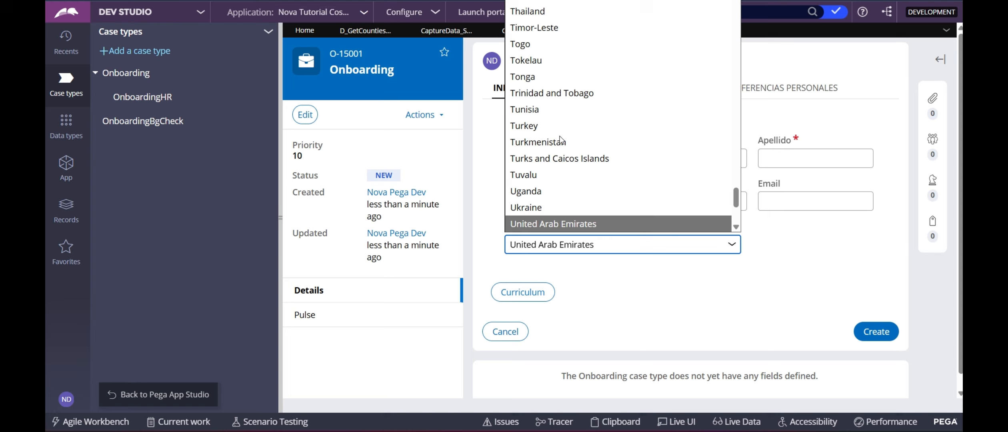
pyautogui.scroll(-5, 560, 141)
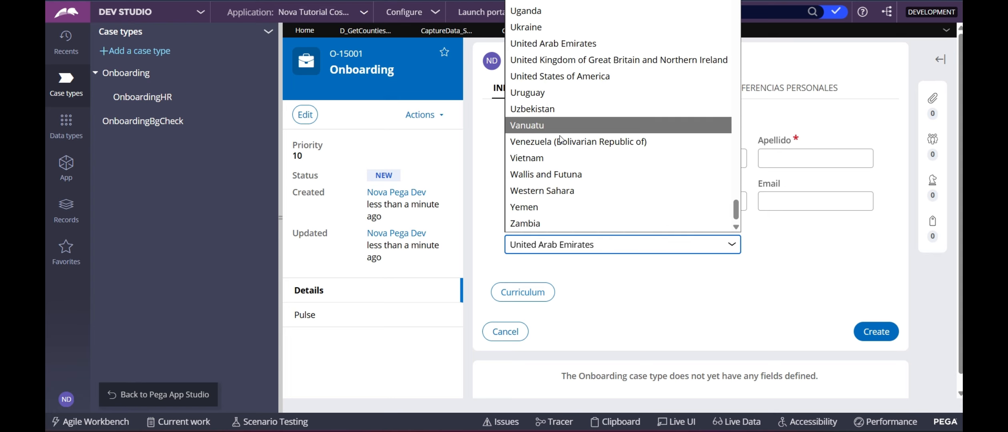
pyautogui.click(575, 78)
# Inspect the Country dropdown with Live UI and the Clipboard, then minimize the clipboard viewer.
pyautogui.click(825, 278)
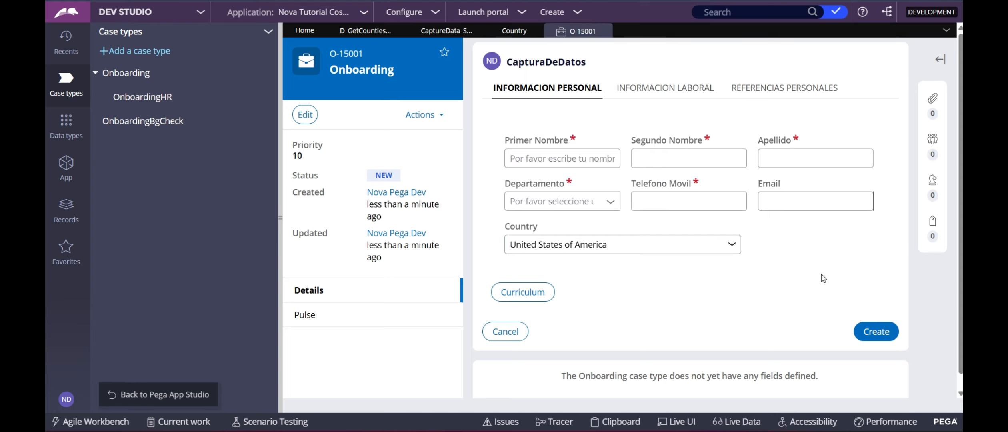
pyautogui.click(676, 422)
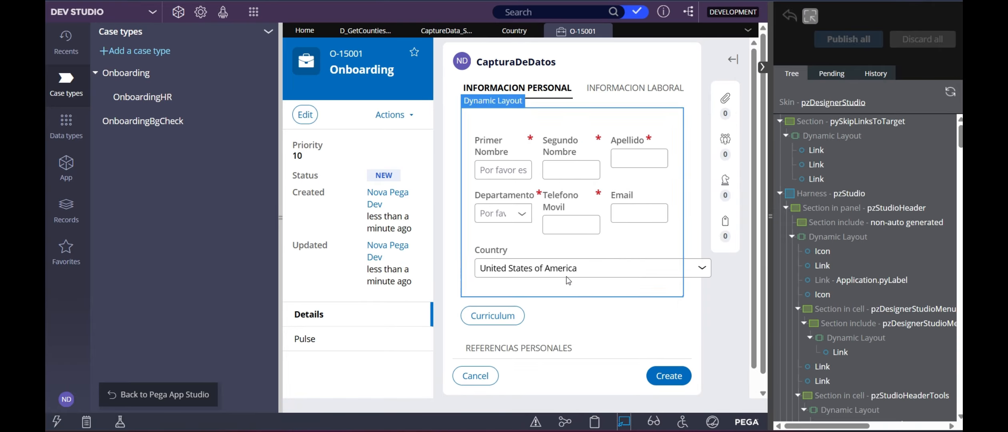
pyautogui.click(554, 267)
pyautogui.click(603, 239)
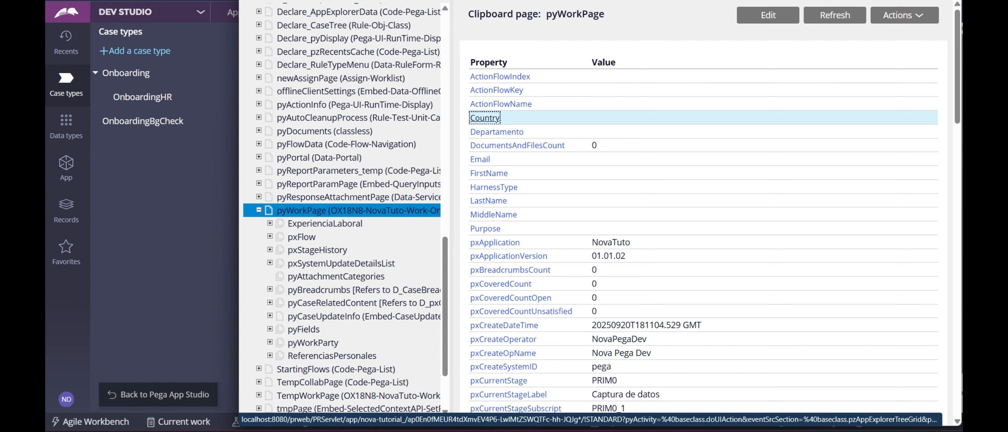
pyautogui.click(908, 0)
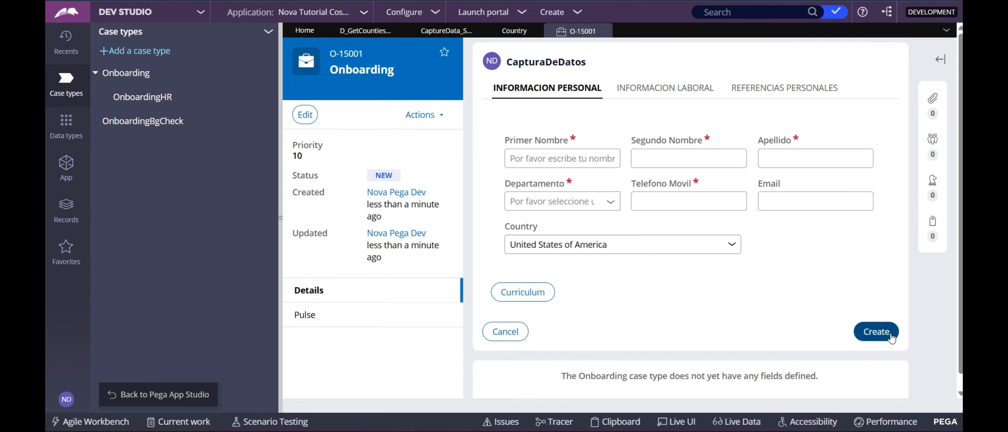
pyautogui.click(606, 164)
# Fill the first, middle and last name fields with test text and choose Departamento Chalatenango.
pyautogui.write('dd')
pyautogui.press('Tab')
pyautogui.write('dd')
pyautogui.press('Tab')
pyautogui.write('dd')
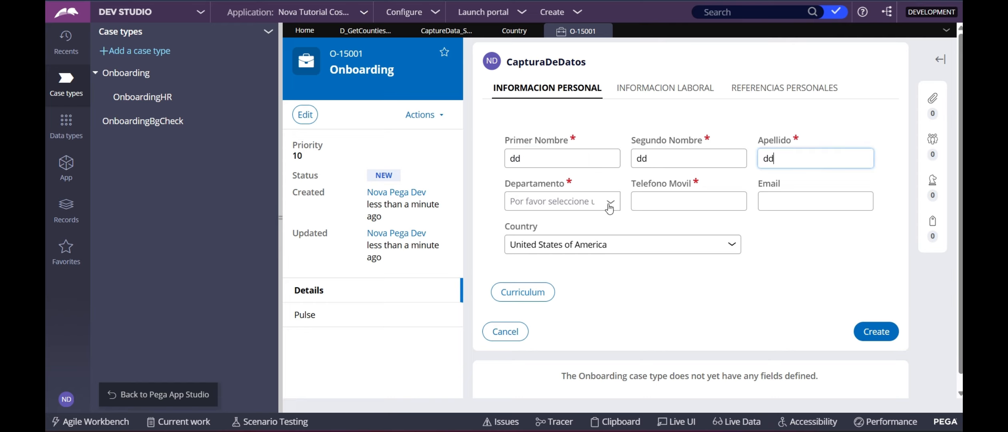
pyautogui.click(609, 207)
pyautogui.click(541, 223)
# Enter a mobile phone number, replacing the invalid first entry with a formatted one.
pyautogui.click(822, 200)
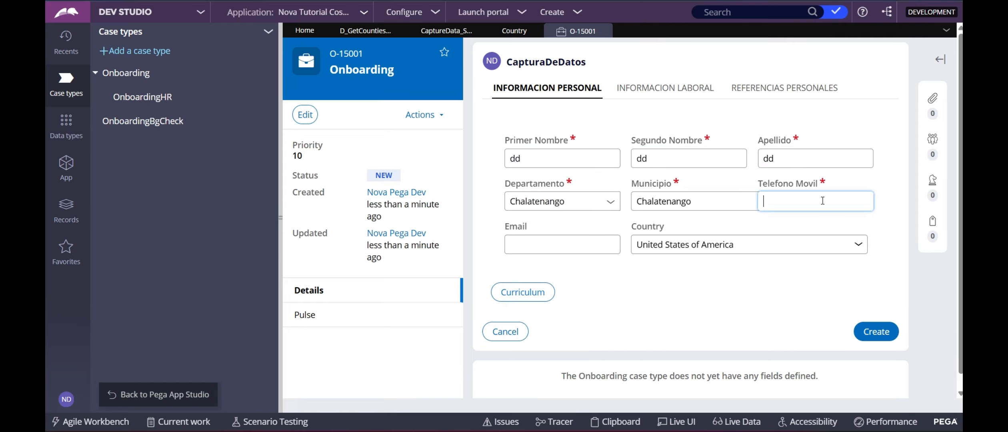
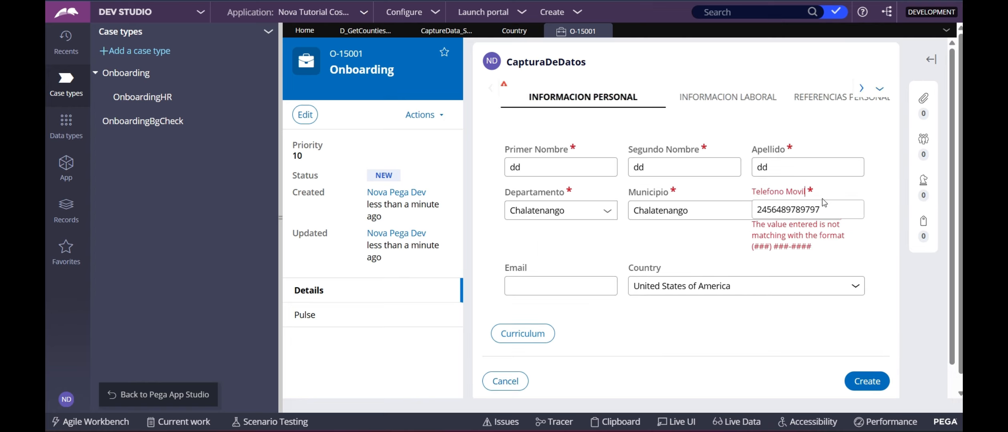
pyautogui.doubleClick(824, 209)
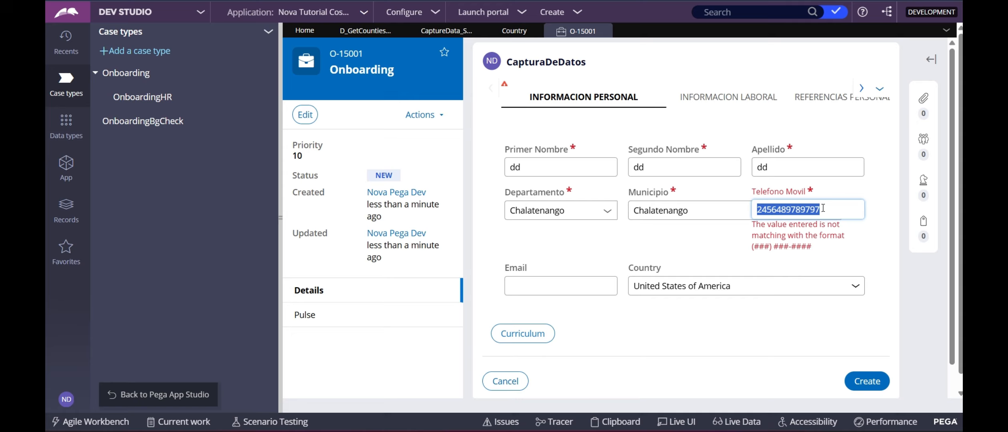
pyautogui.write('(')
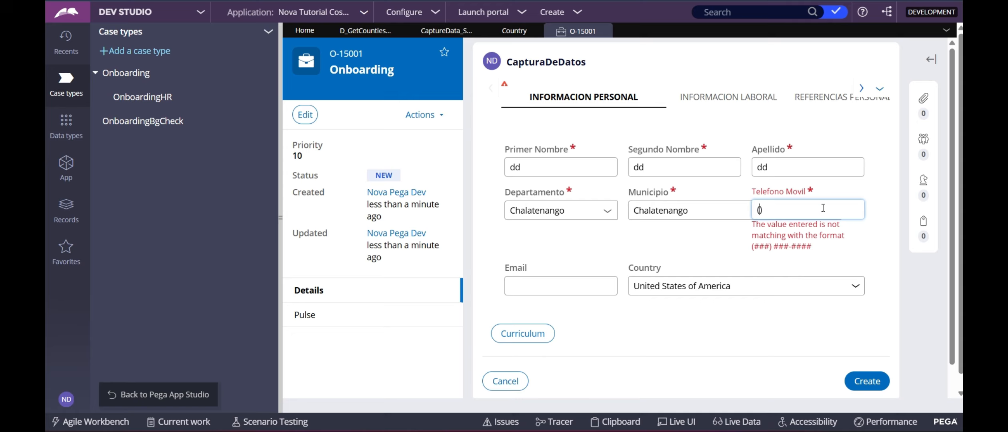
pyautogui.write('454')
# Enter a test email address and submit the form with Create.
pyautogui.click(582, 244)
pyautogui.write('test')
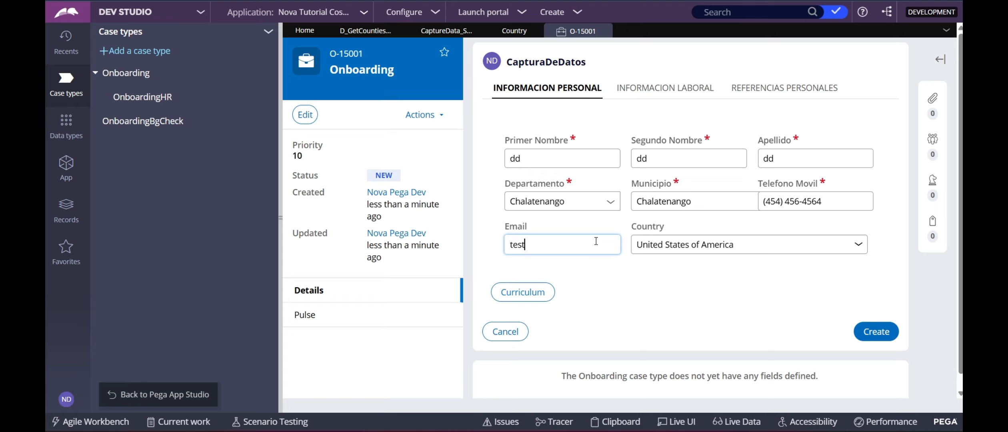
pyautogui.write('@test.com')
pyautogui.scroll(-1, 868, 380)
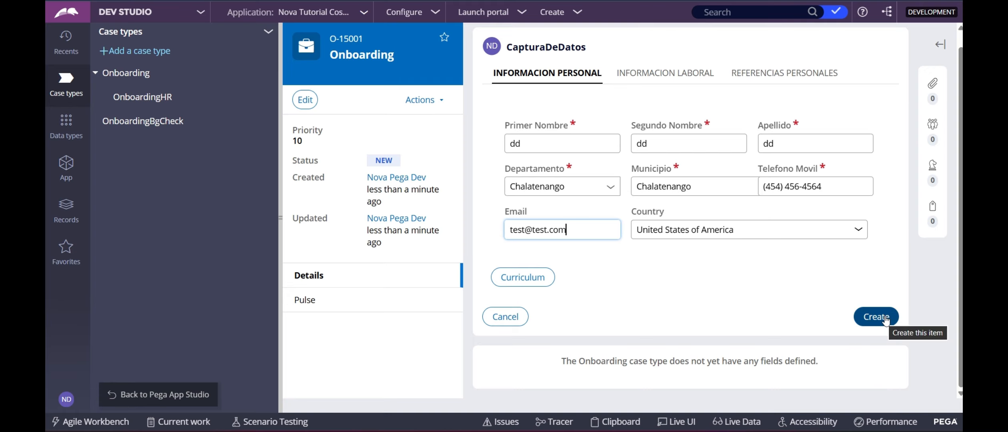
pyautogui.scroll(1, 885, 320)
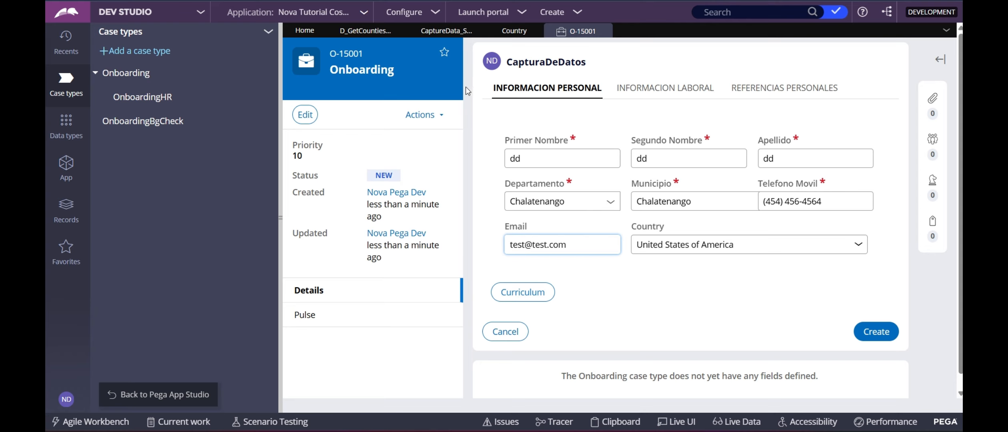
pyautogui.click(891, 333)
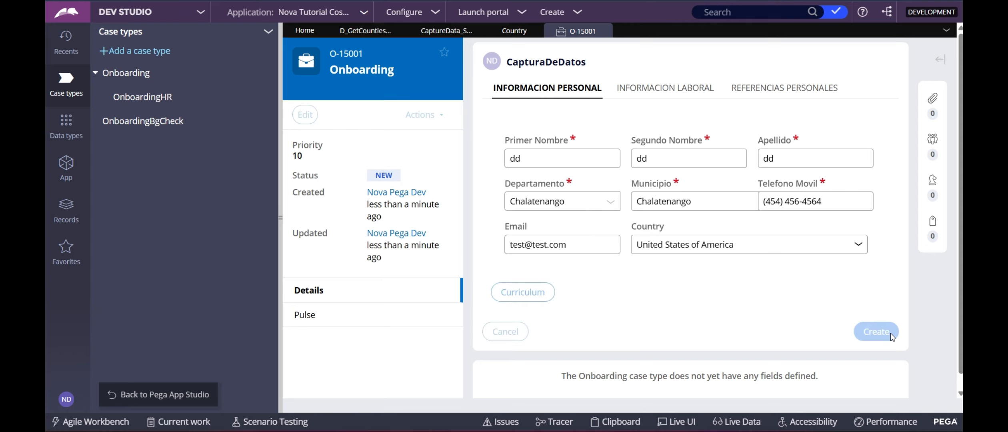
pyautogui.click(616, 422)
# Expand pyWorkPage in the clipboard and highlight its Country property stored as US.
pyautogui.scroll(-10, 366, 280)
pyautogui.scroll(-3, 366, 285)
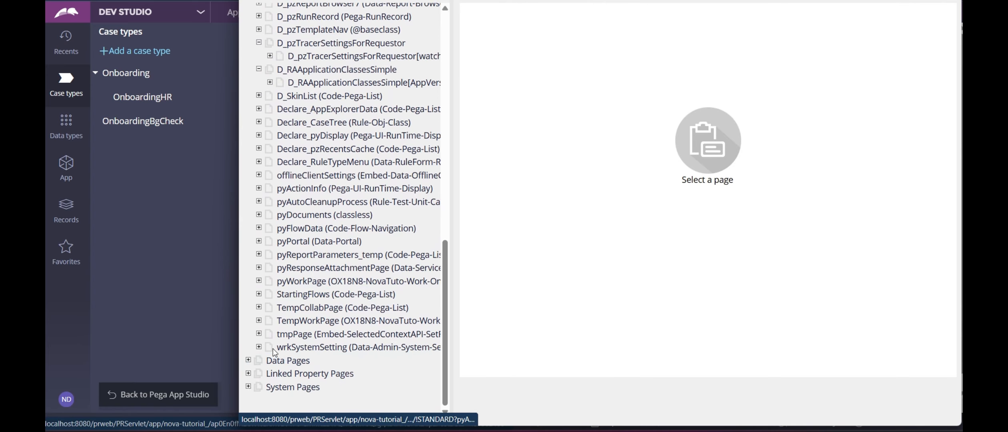
pyautogui.click(259, 281)
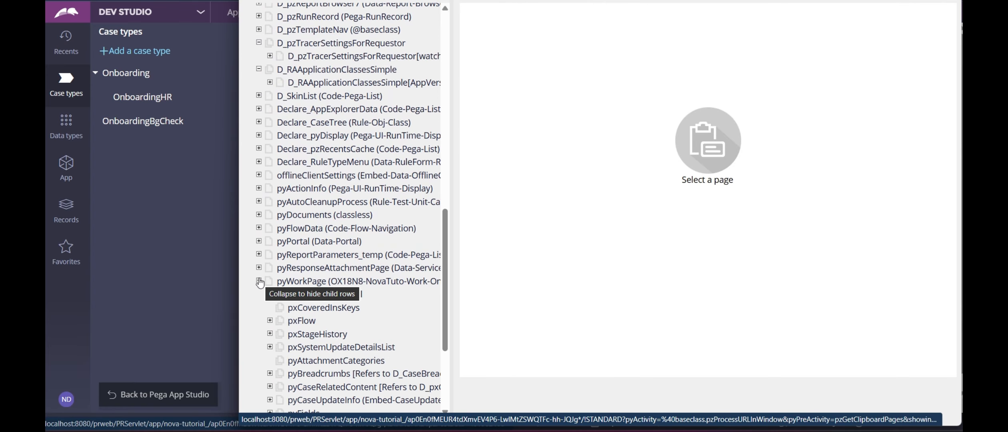
pyautogui.scroll(-2, 258, 279)
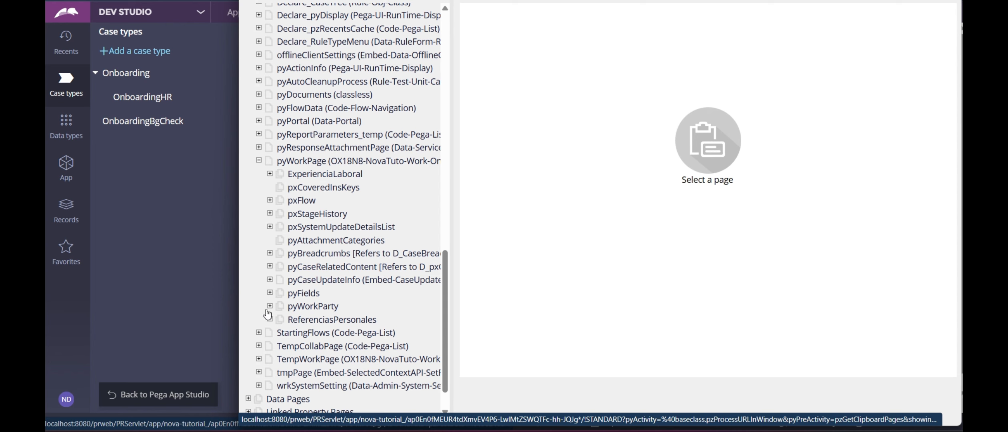
pyautogui.click(327, 165)
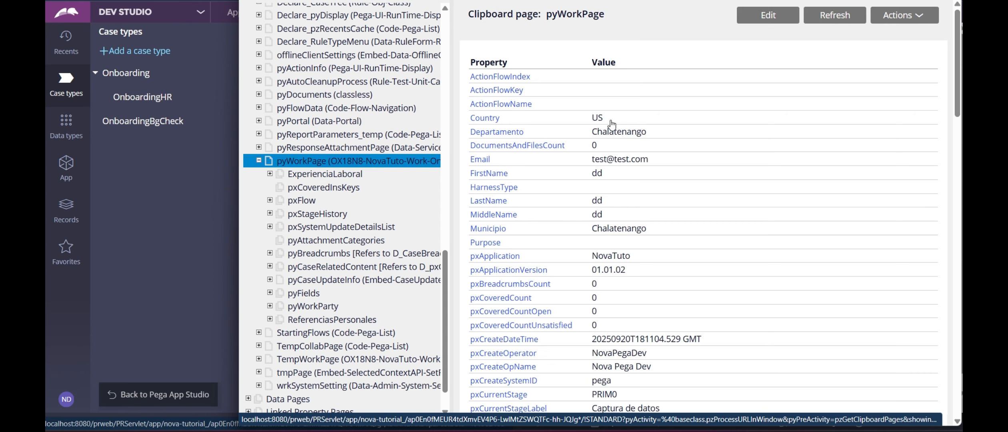
pyautogui.moveTo(605, 120); pyautogui.dragTo(471, 118)
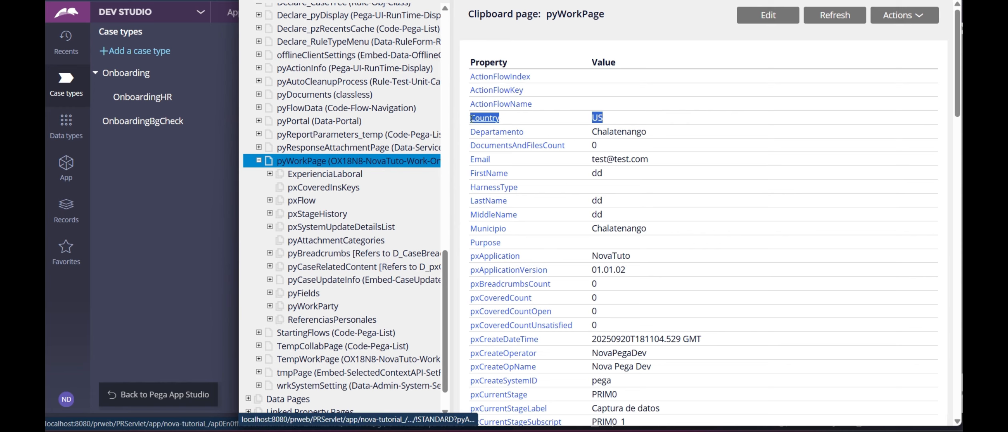